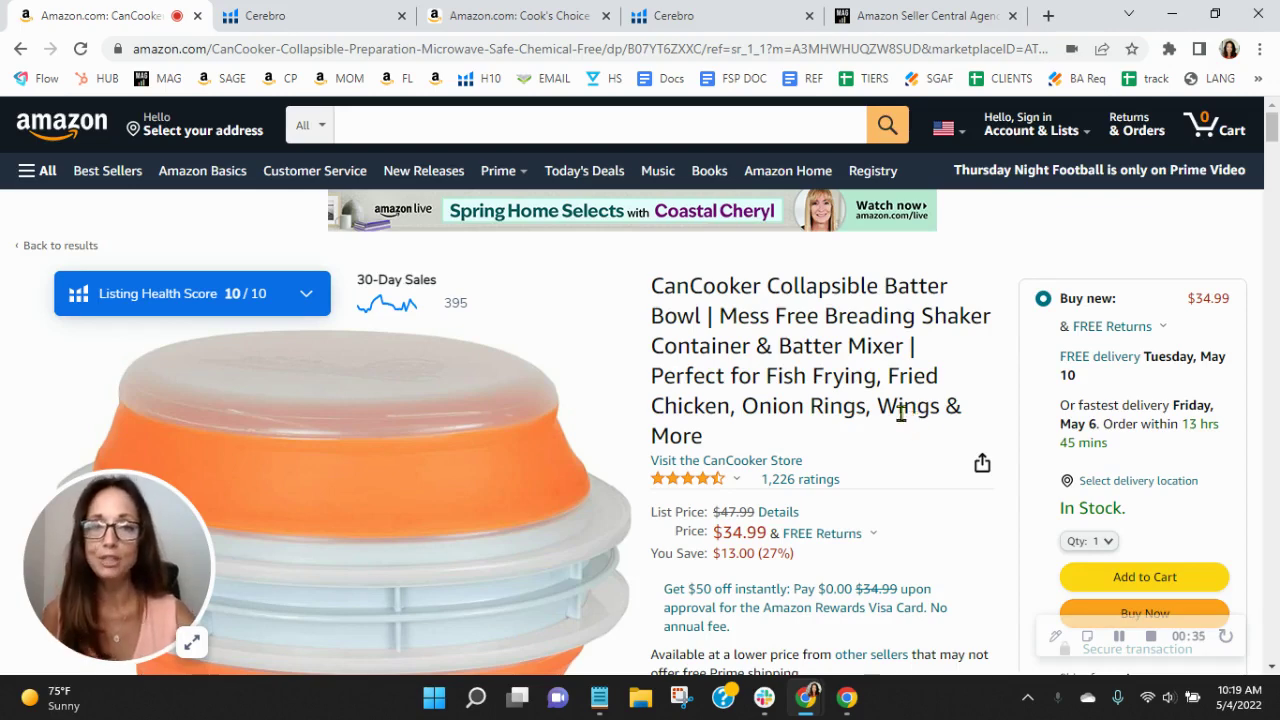
- Switch to the Cerebro results for the CanCooker batter bowl and review the keyword distribution
click(306, 16)
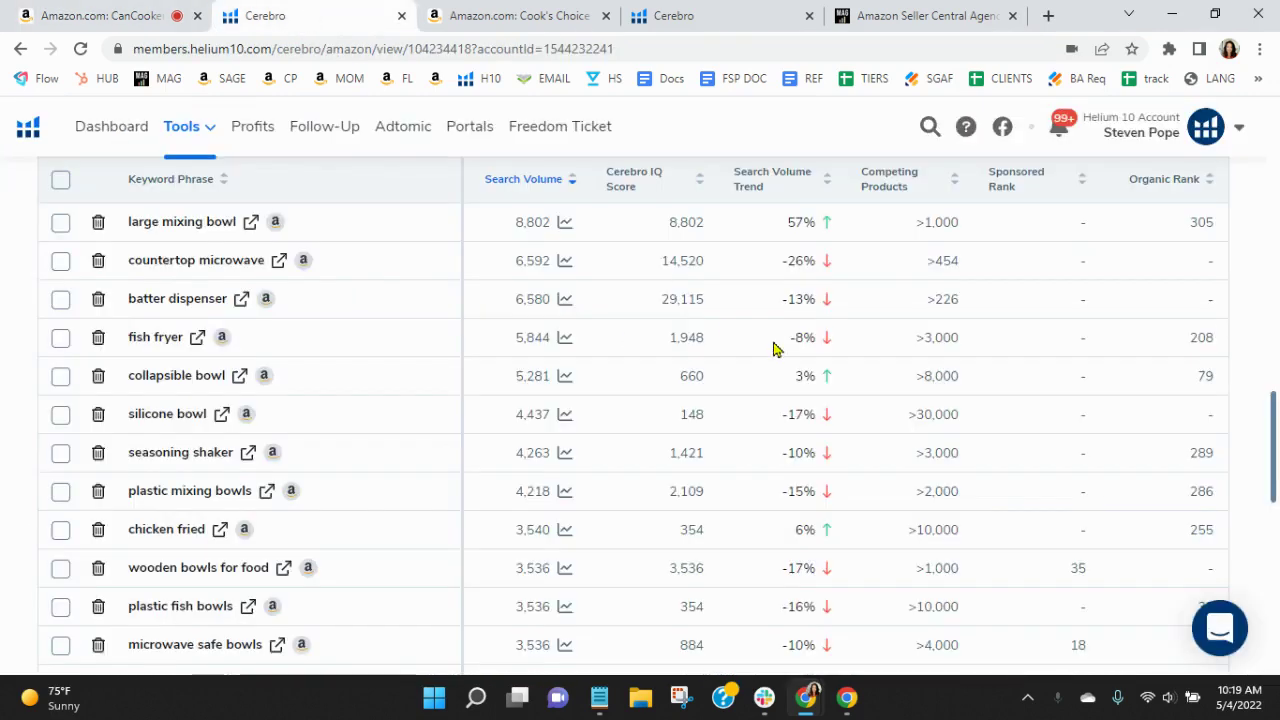
scroll(823, 400, up, 15)
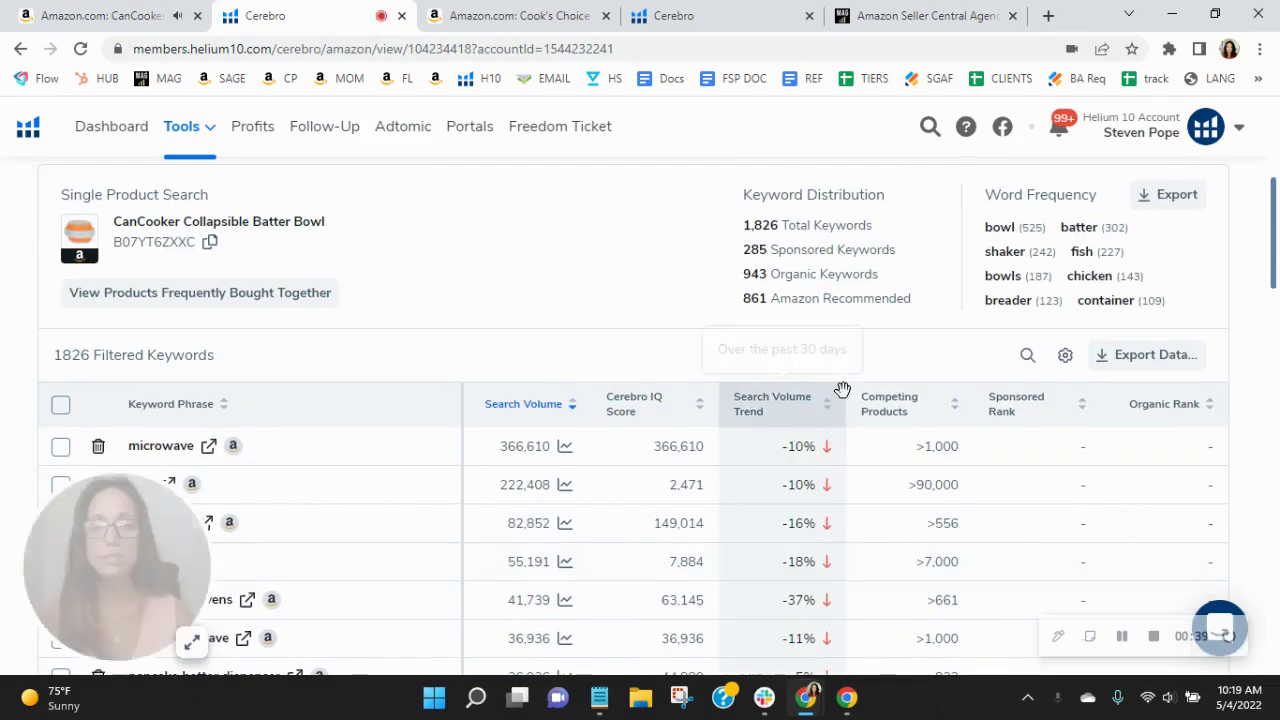
scroll(843, 389, up, 1)
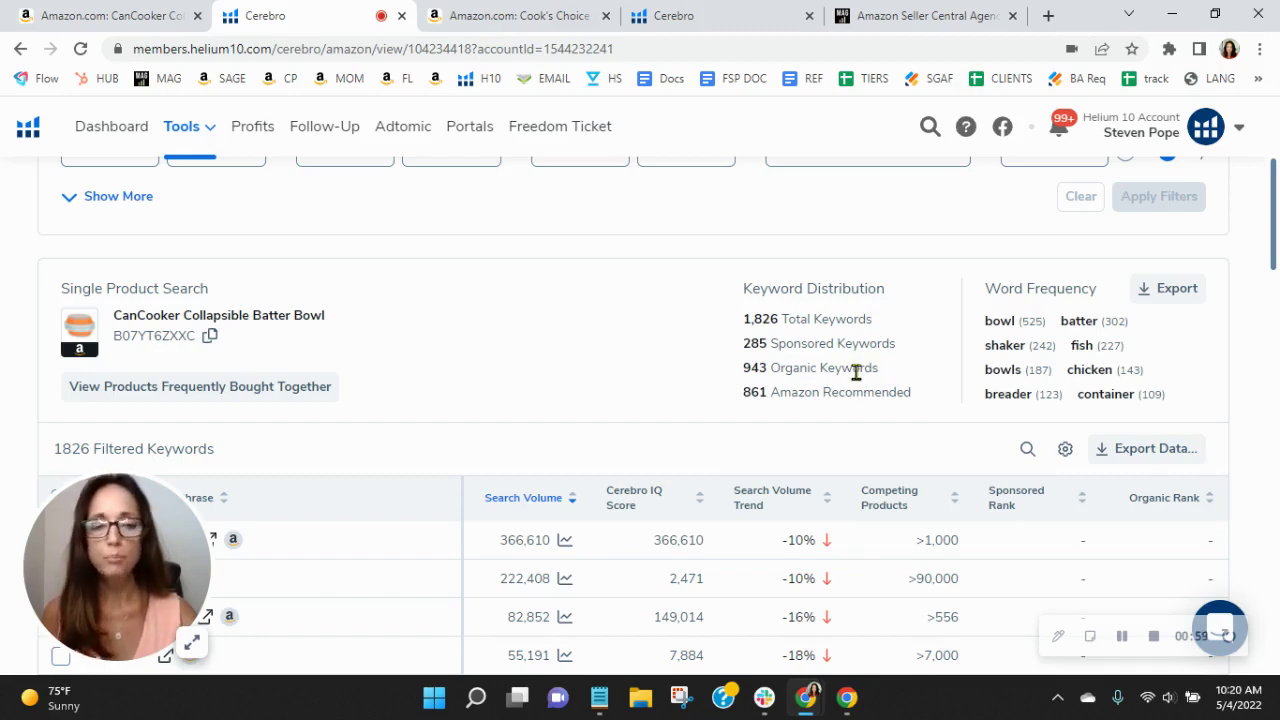
scroll(680, 294, down, 1)
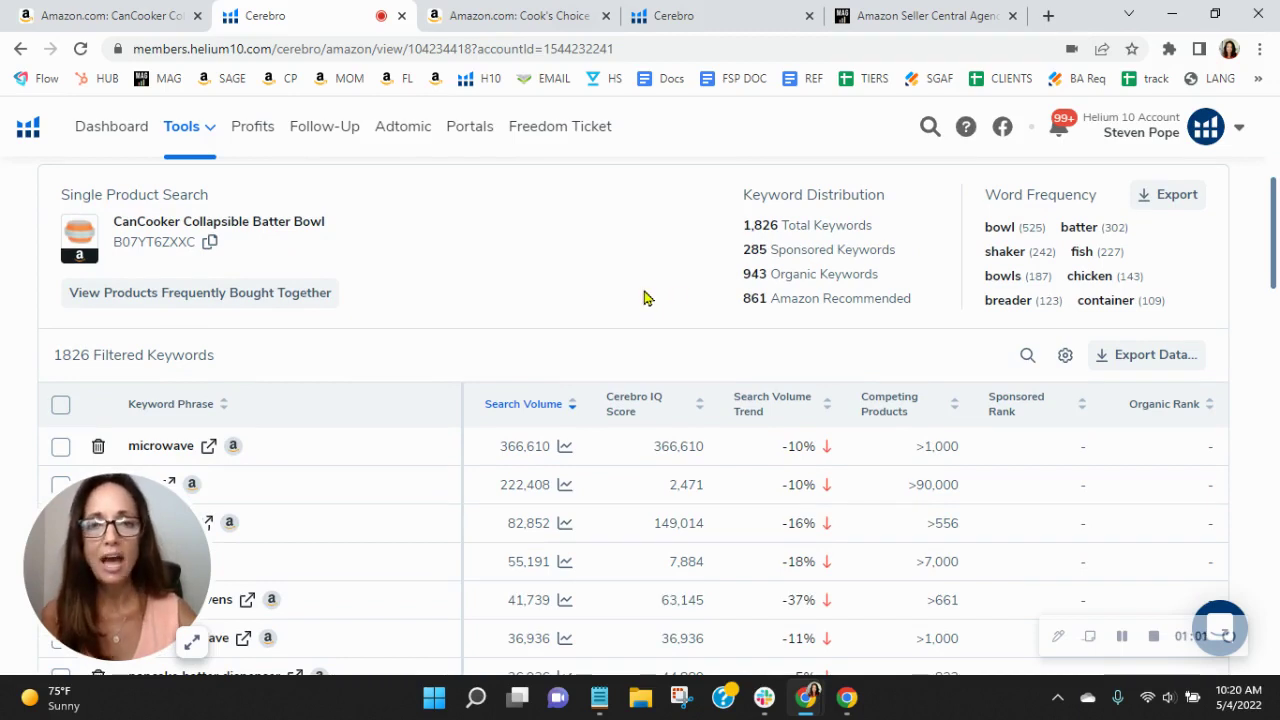
- Examine the organic ranks of the CanCooker bowl's keywords from the highest search volume to the end of the first page
scroll(646, 297, down, 1)
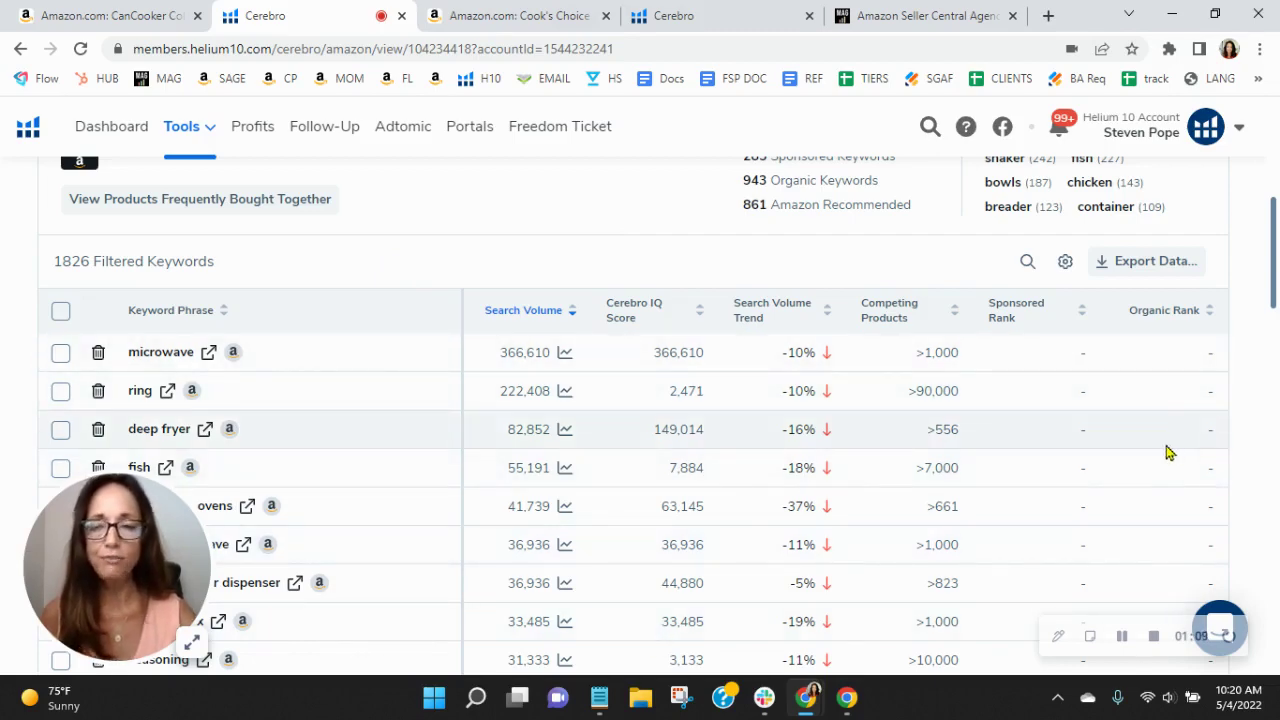
scroll(1165, 452, down, 1)
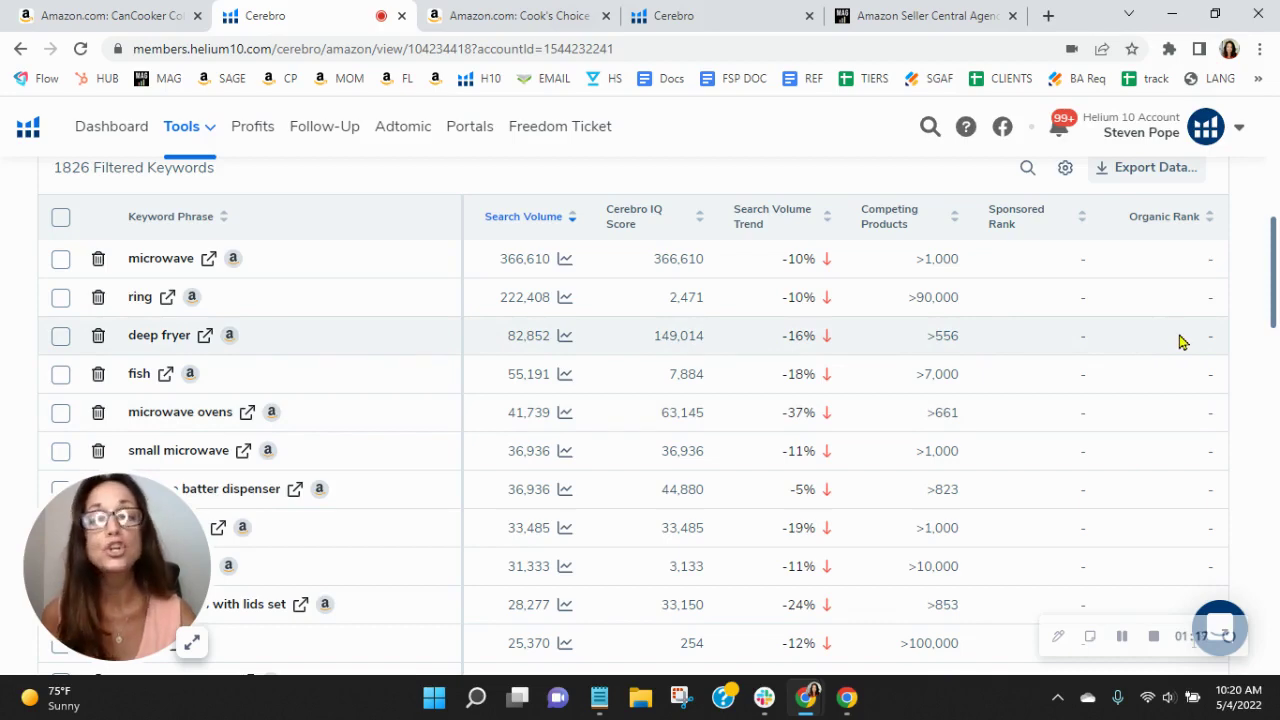
scroll(1180, 342, down, 2)
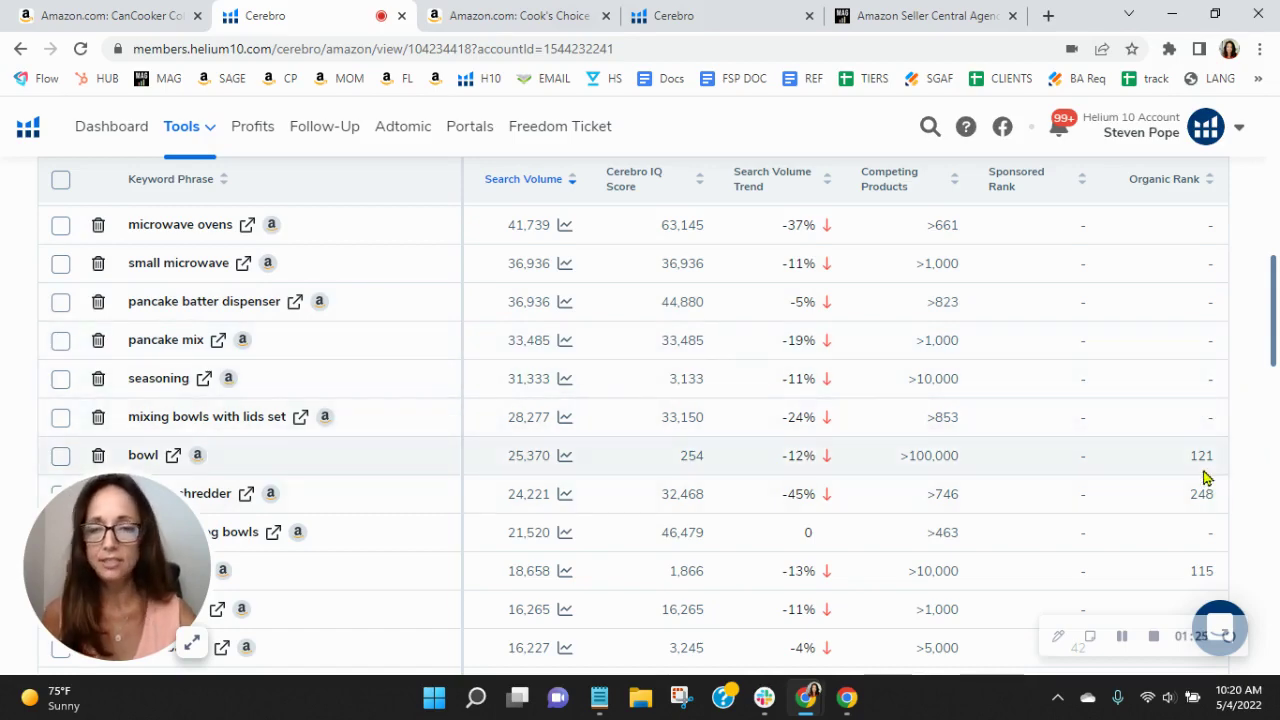
scroll(1205, 480, down, 1)
mouse_move(1192, 370)
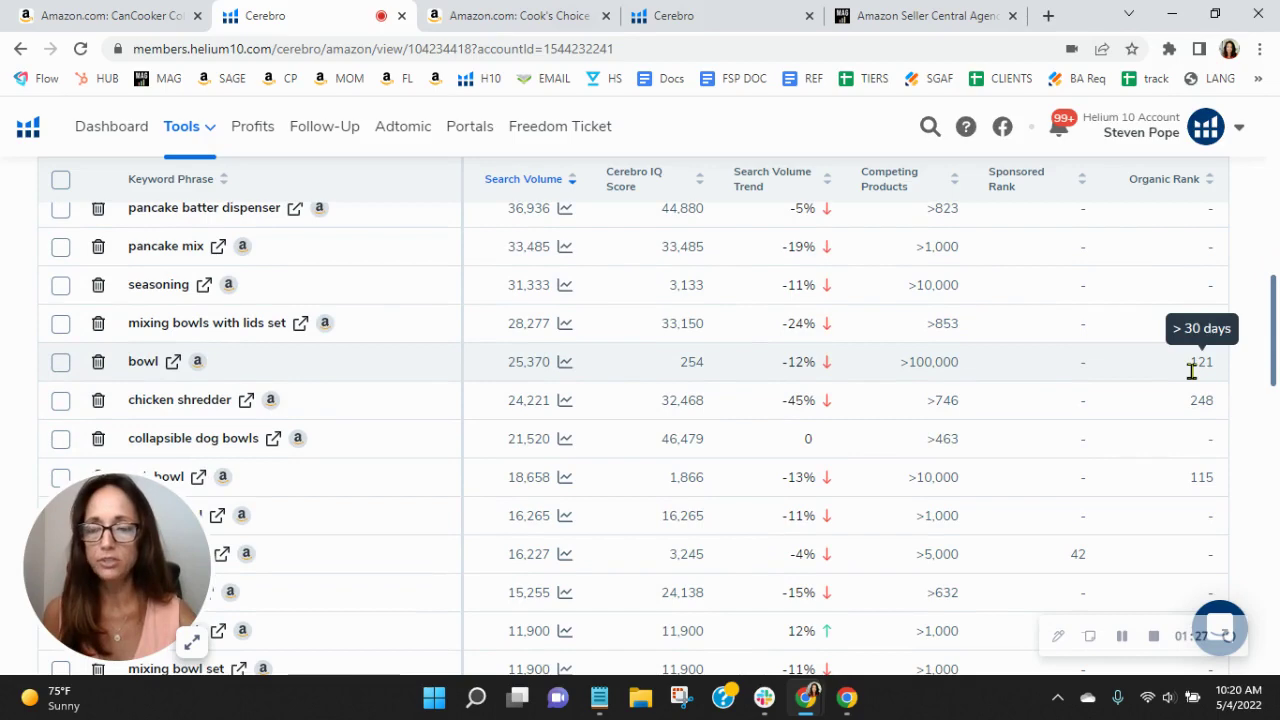
scroll(1108, 394, down, 1)
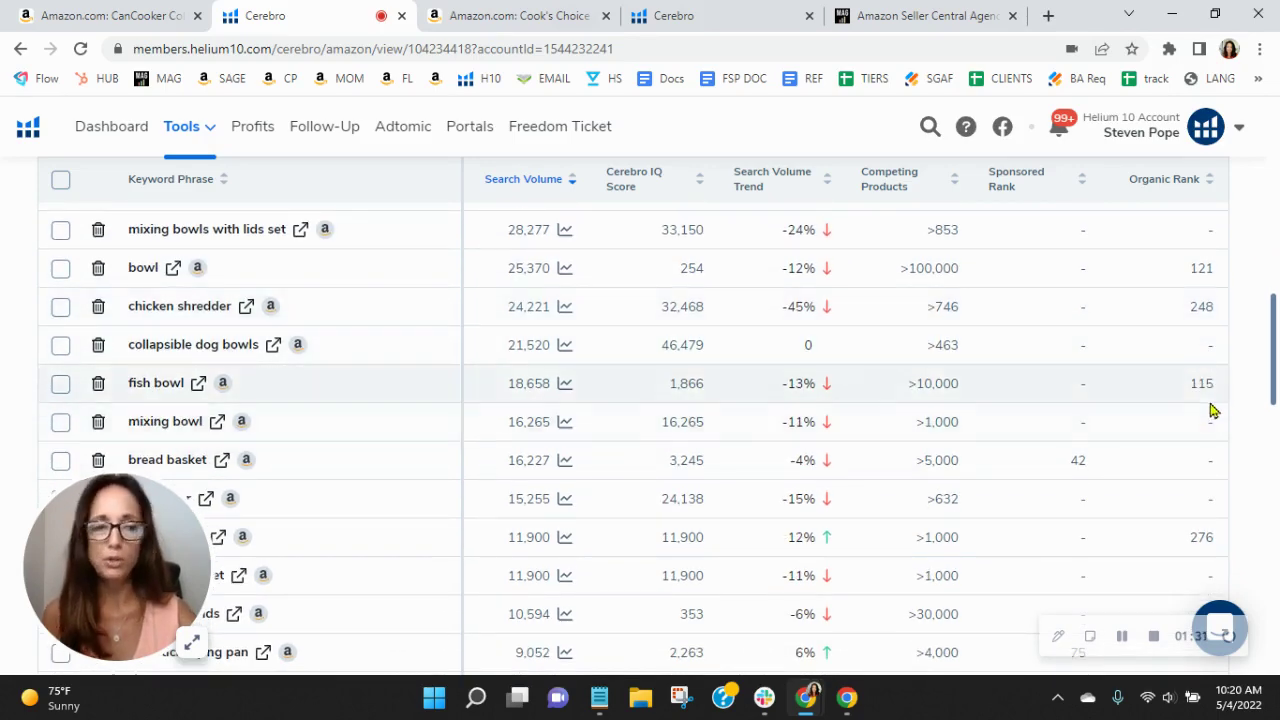
scroll(1208, 413, down, 1)
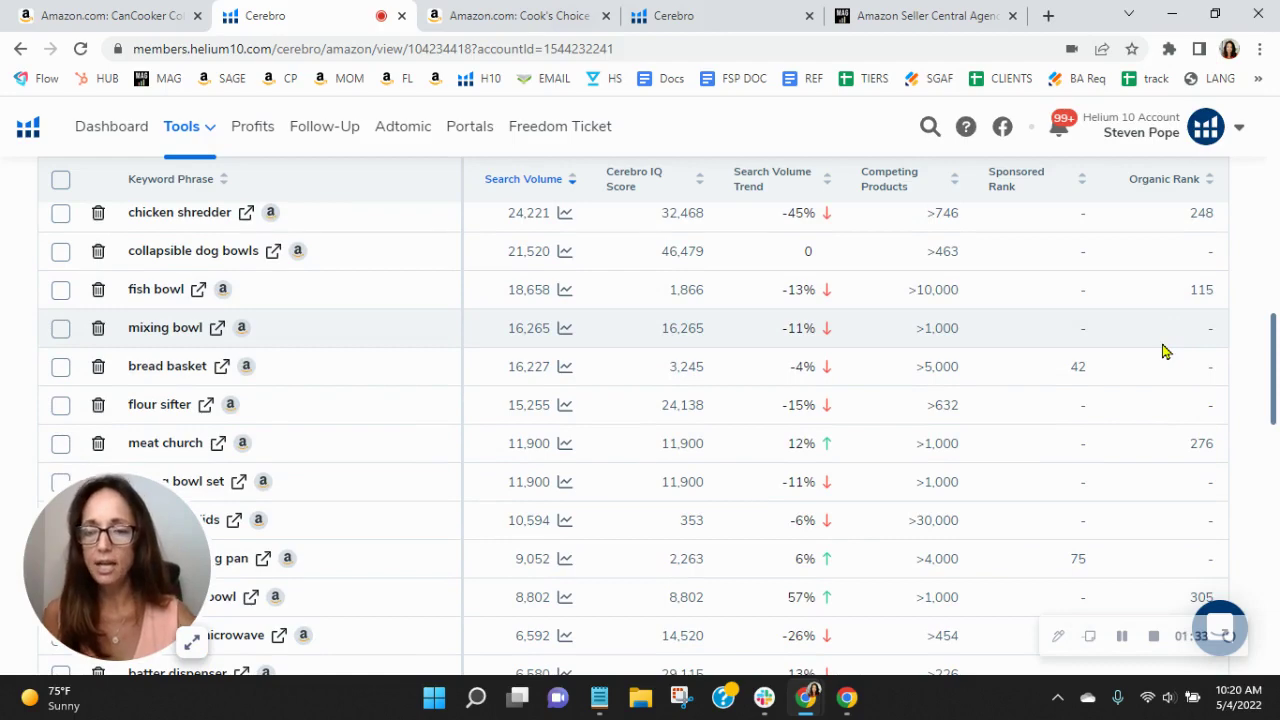
scroll(1165, 352, down, 1)
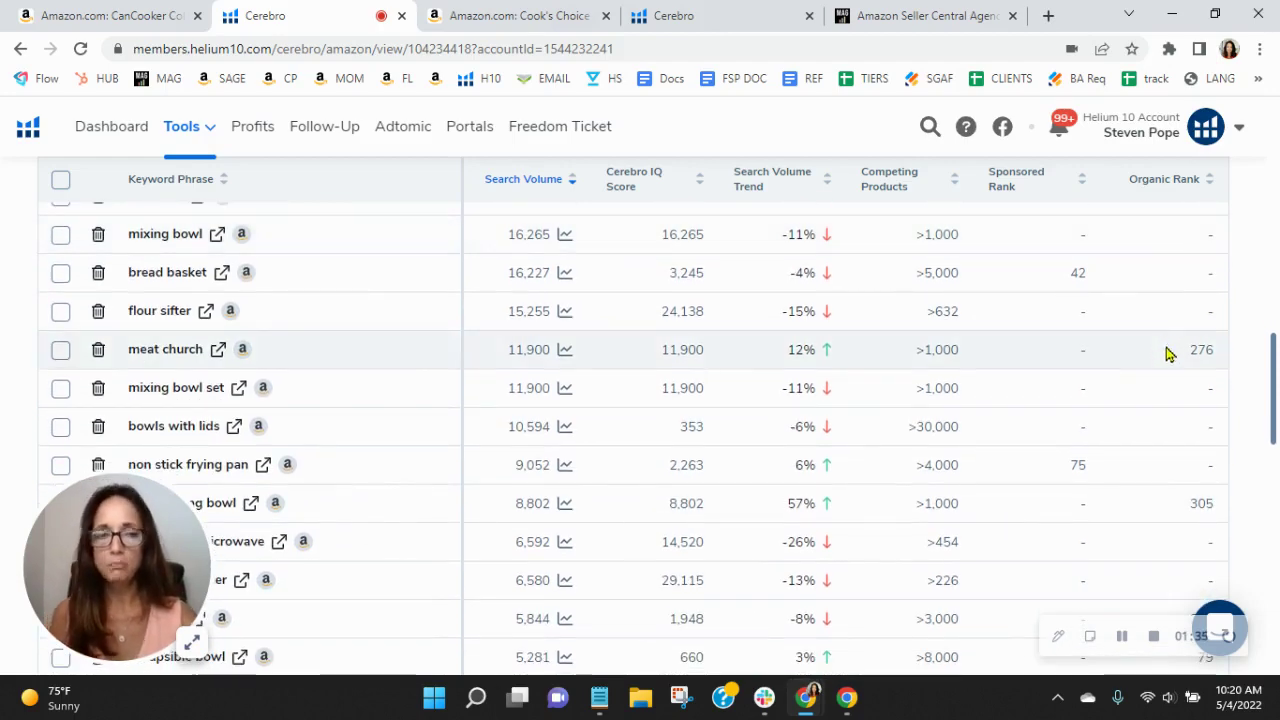
scroll(1178, 426, down, 1)
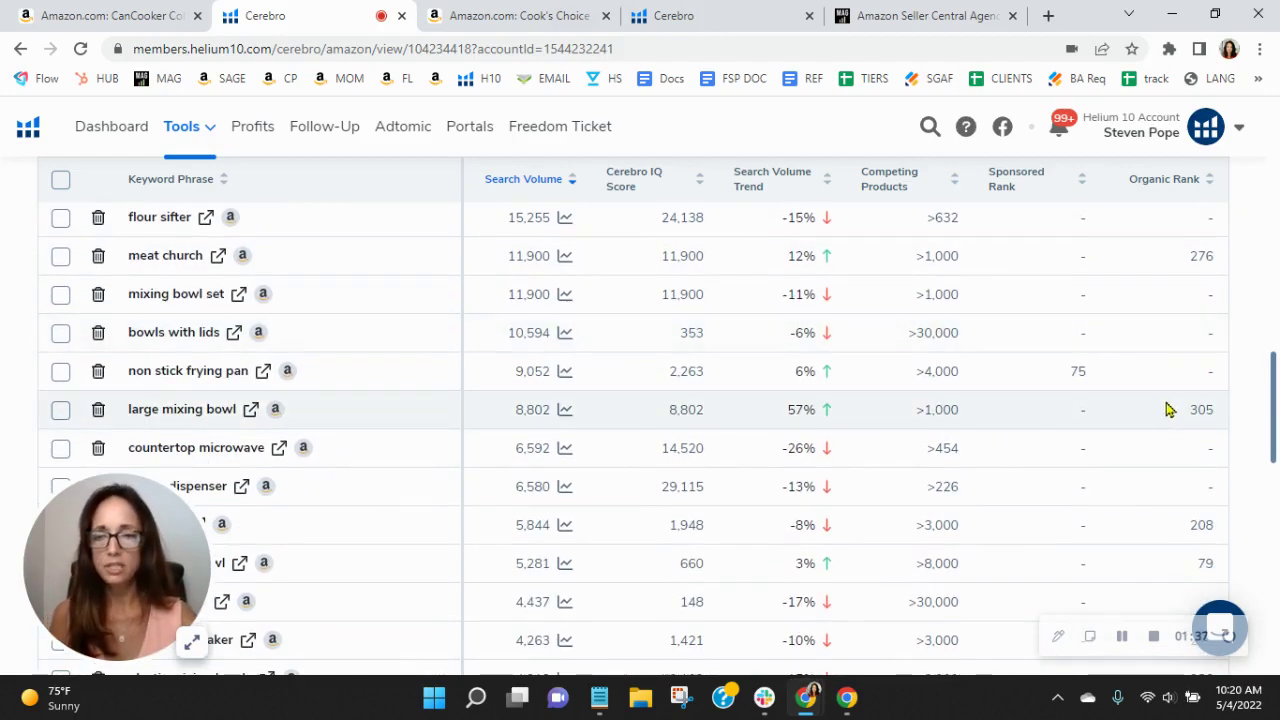
scroll(1170, 409, down, 1)
scroll(1163, 423, down, 1)
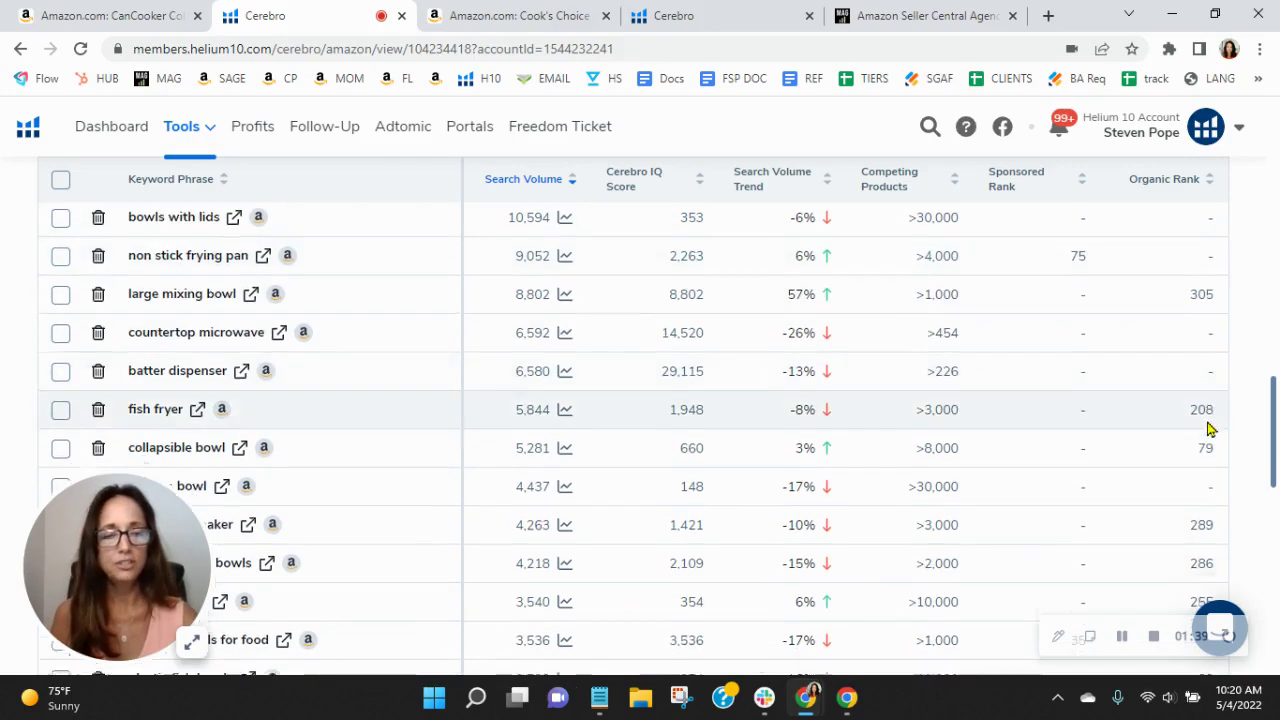
scroll(1206, 343, down, 2)
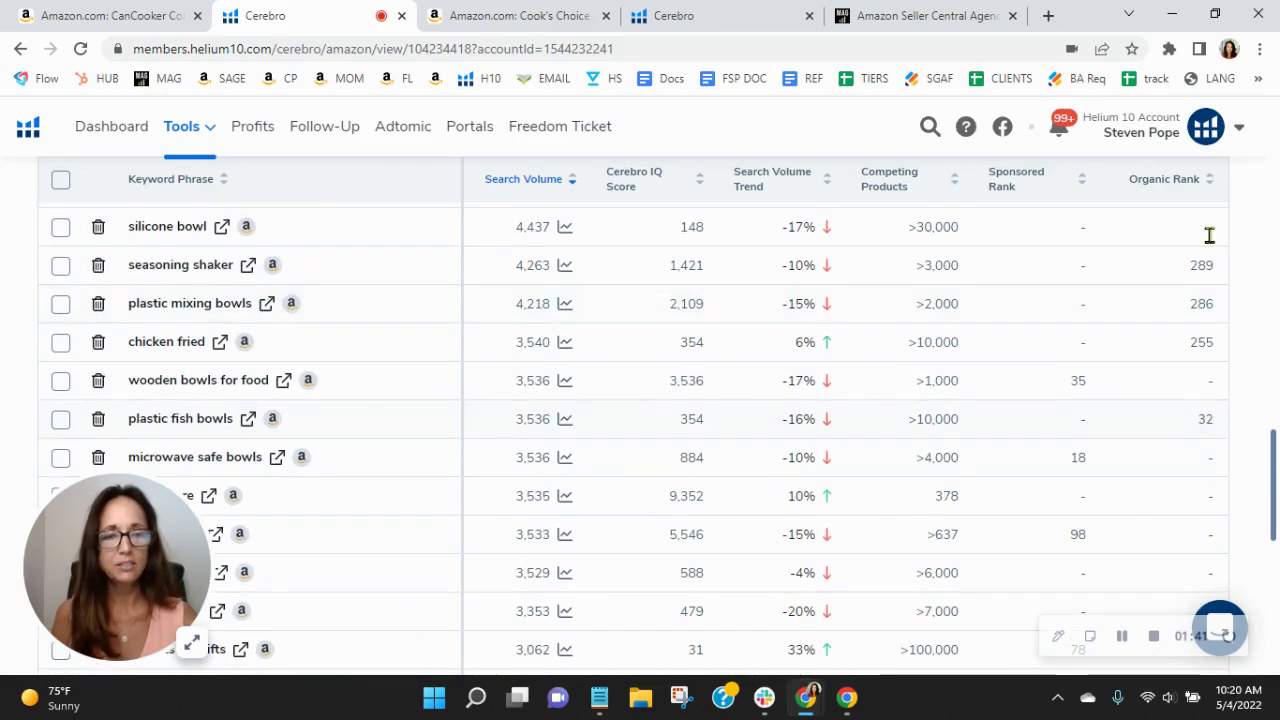
scroll(1212, 380, down, 5)
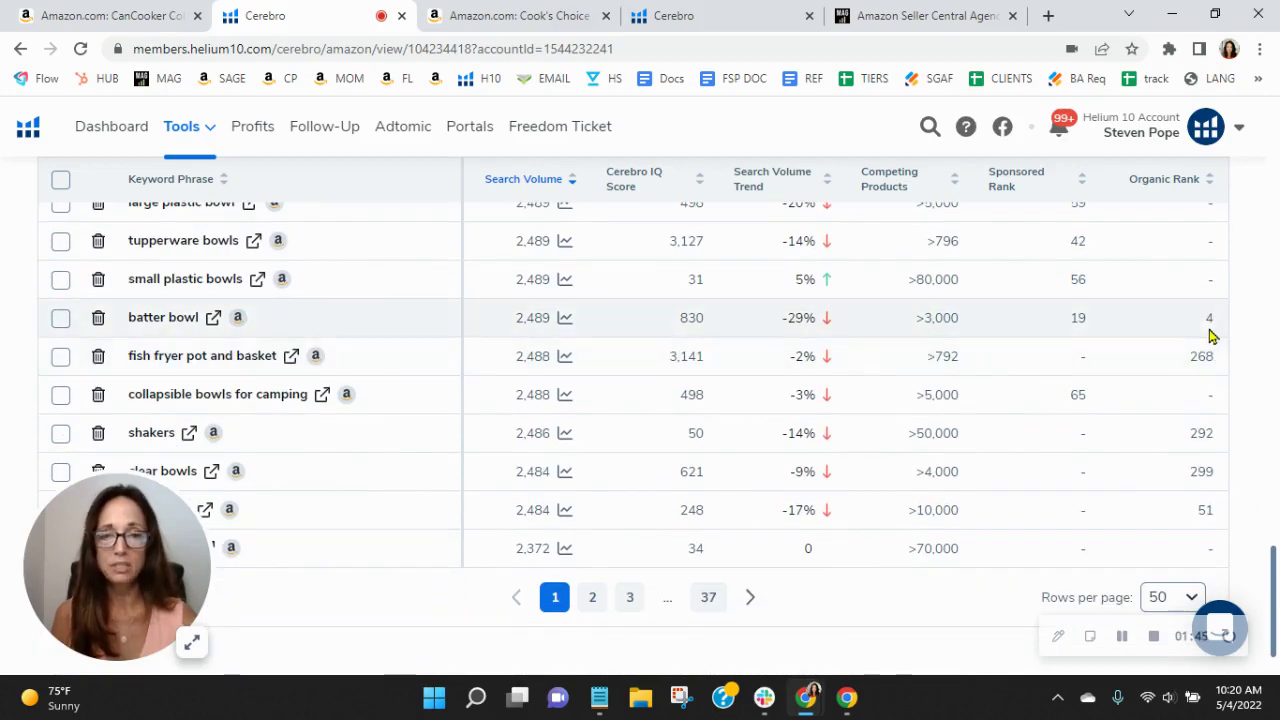
scroll(1208, 340, down, 1)
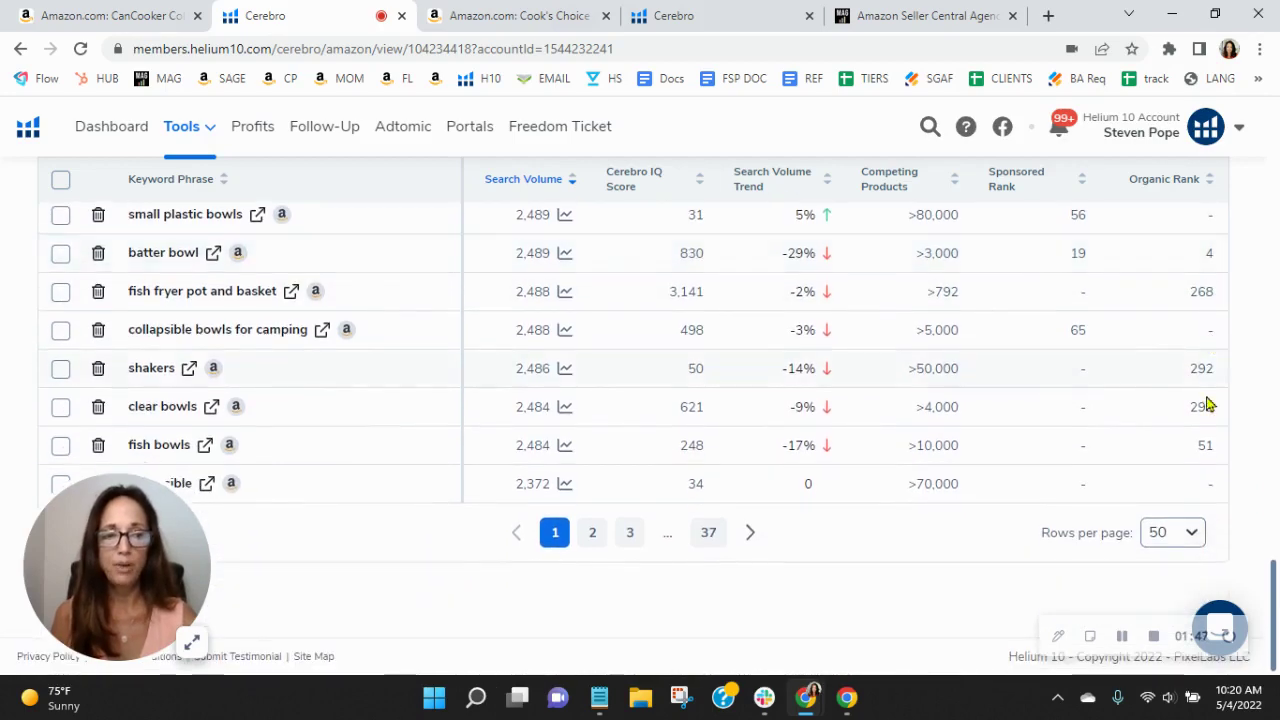
- Find the keyword "fish fryer" in the CanCooker keyword list and open its Amazon search results
scroll(1206, 400, up, 5)
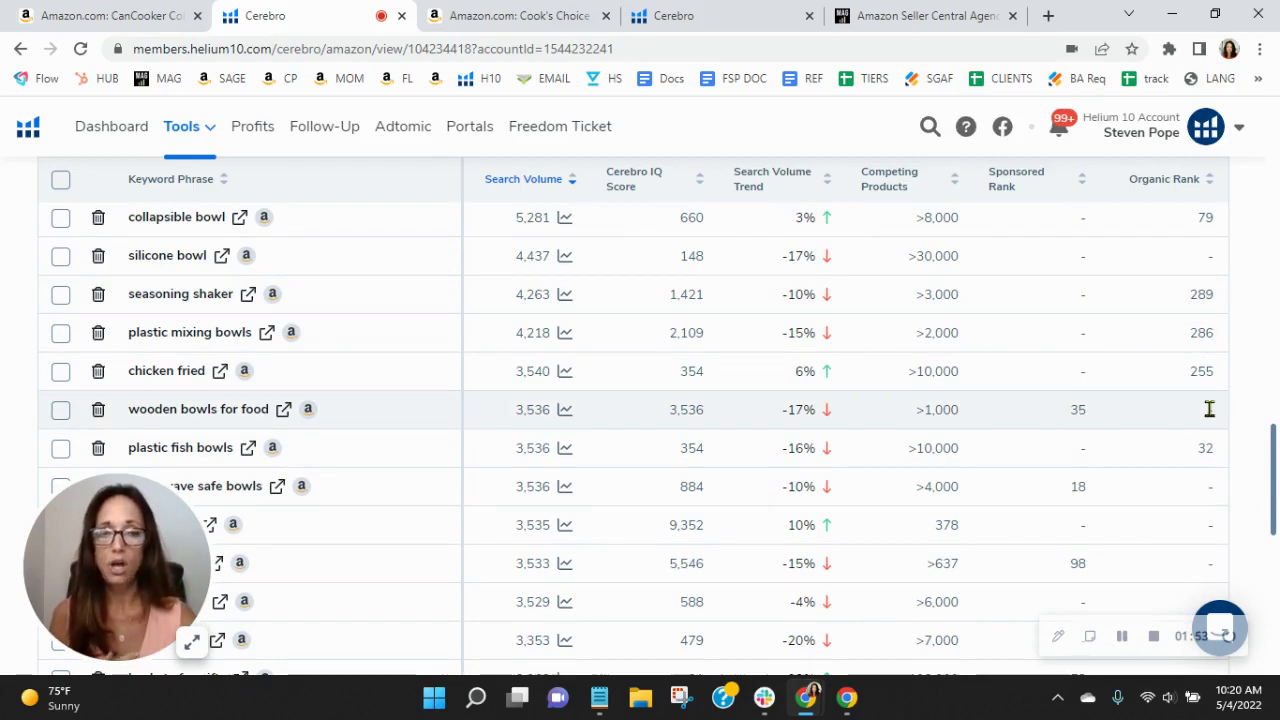
scroll(1209, 409, up, 3)
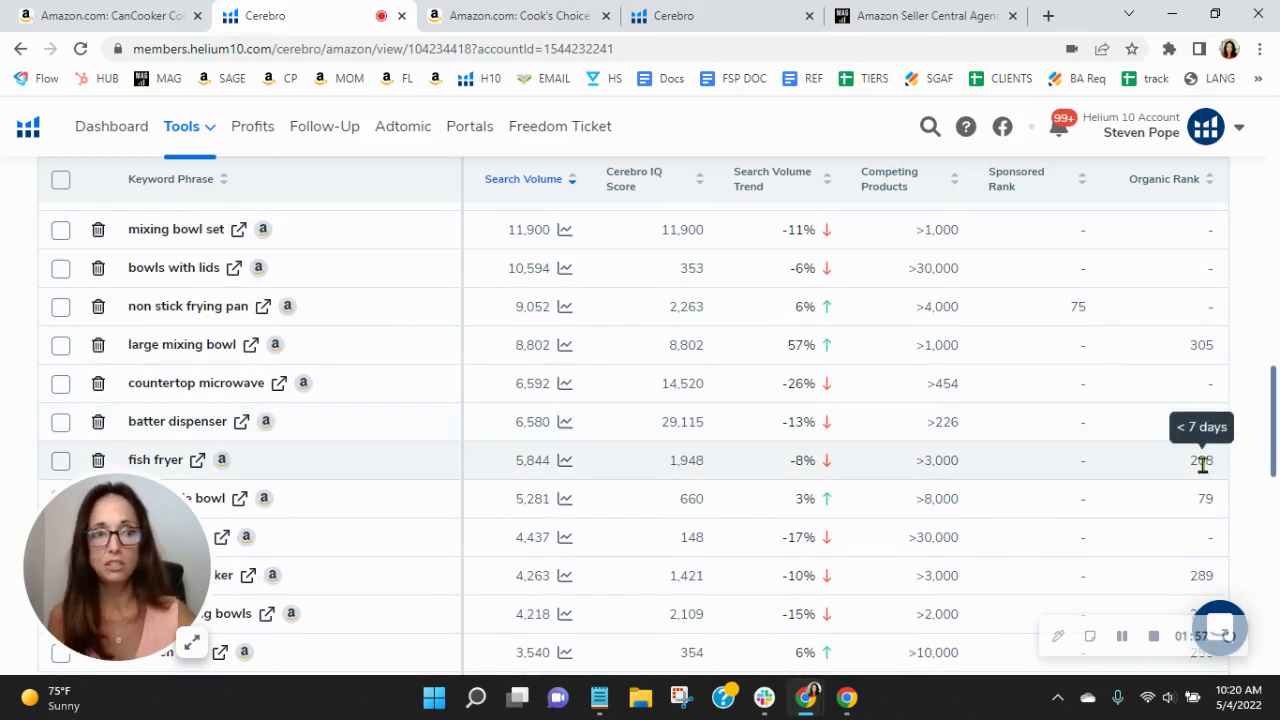
scroll(1111, 451, down, 1)
scroll(1111, 451, up, 2)
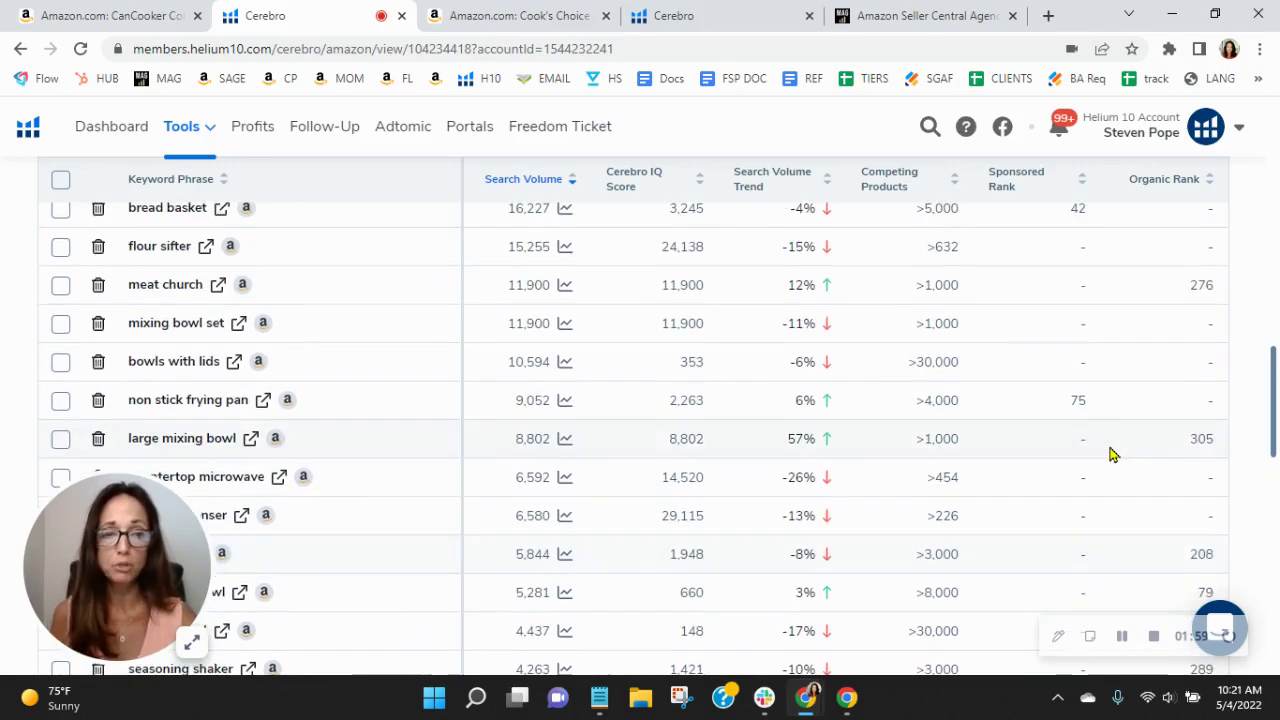
scroll(1111, 453, down, 2)
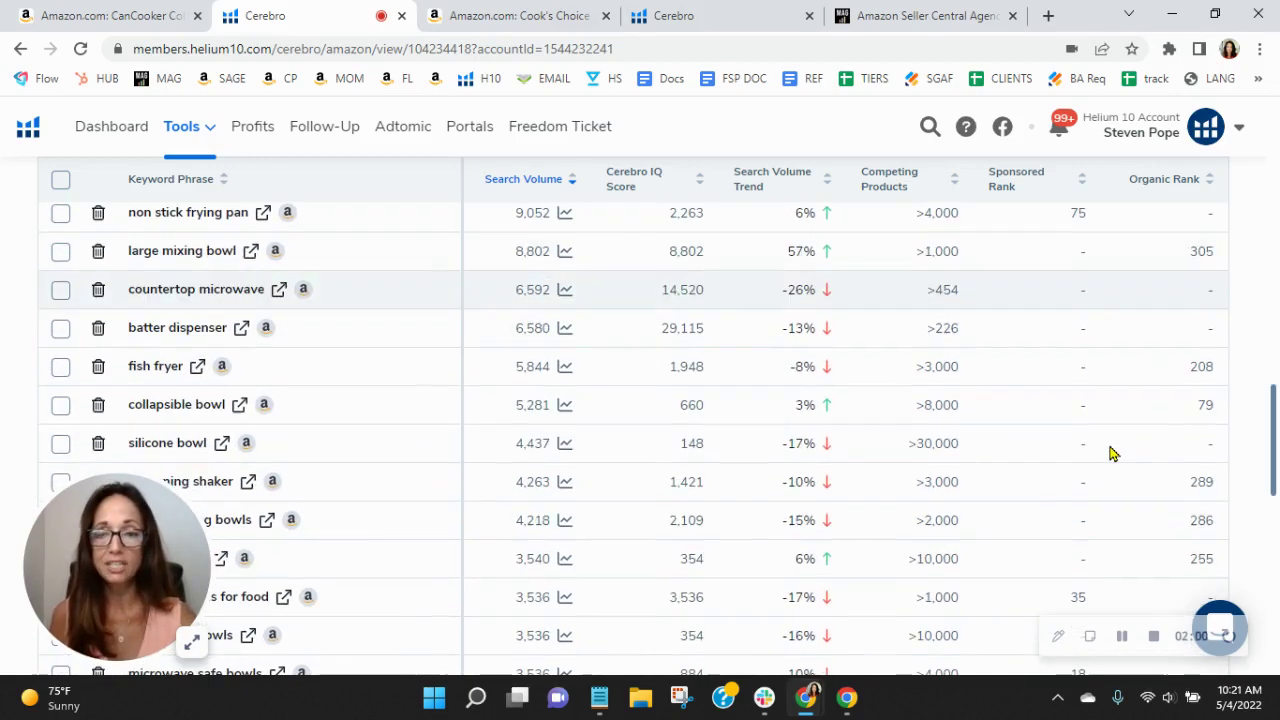
click(198, 367)
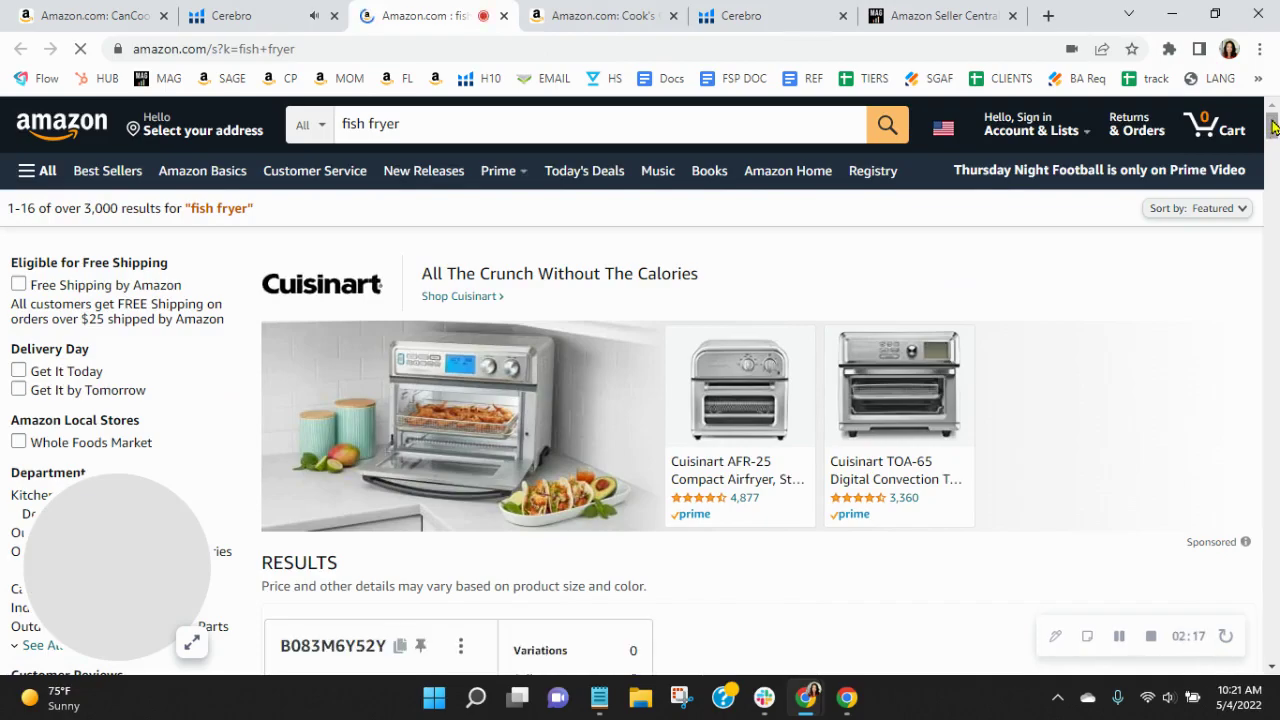
- Run Helium 10's Xray product research on the fish fryer results and compare it with the CanCooker keyword list in Cerebro
drag(1273, 131, 1262, 90)
click(1169, 48)
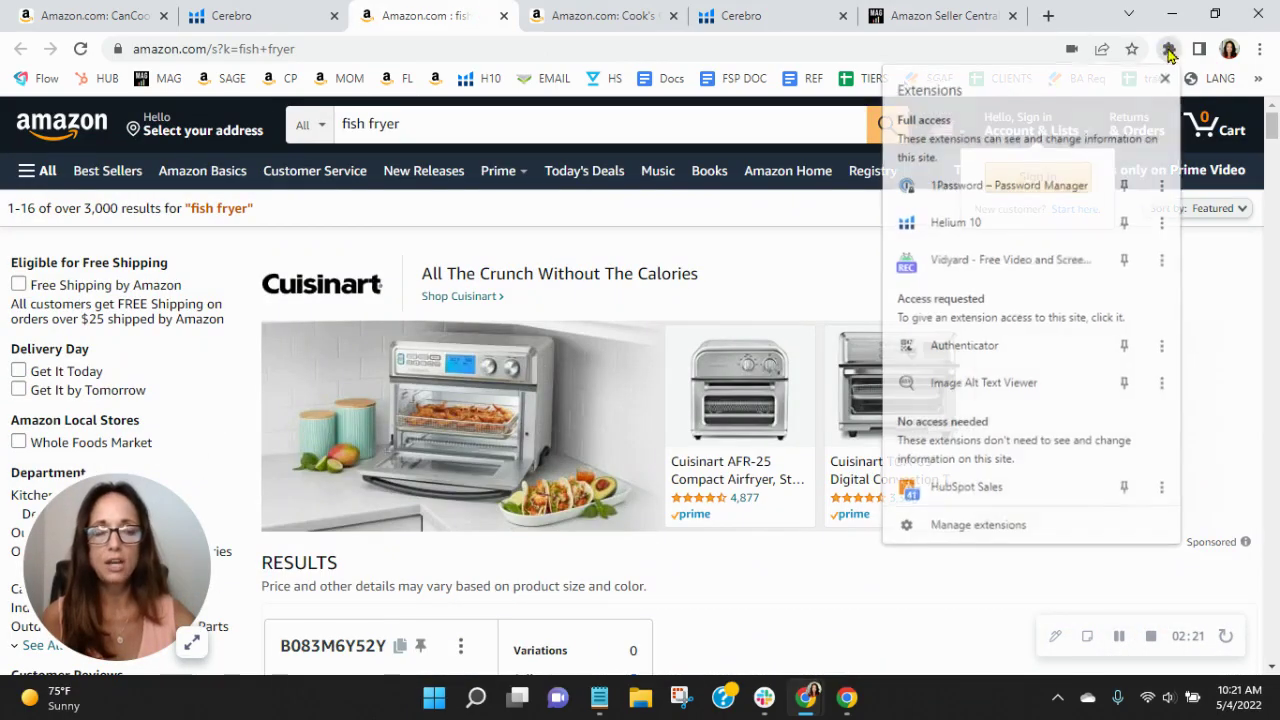
click(975, 222)
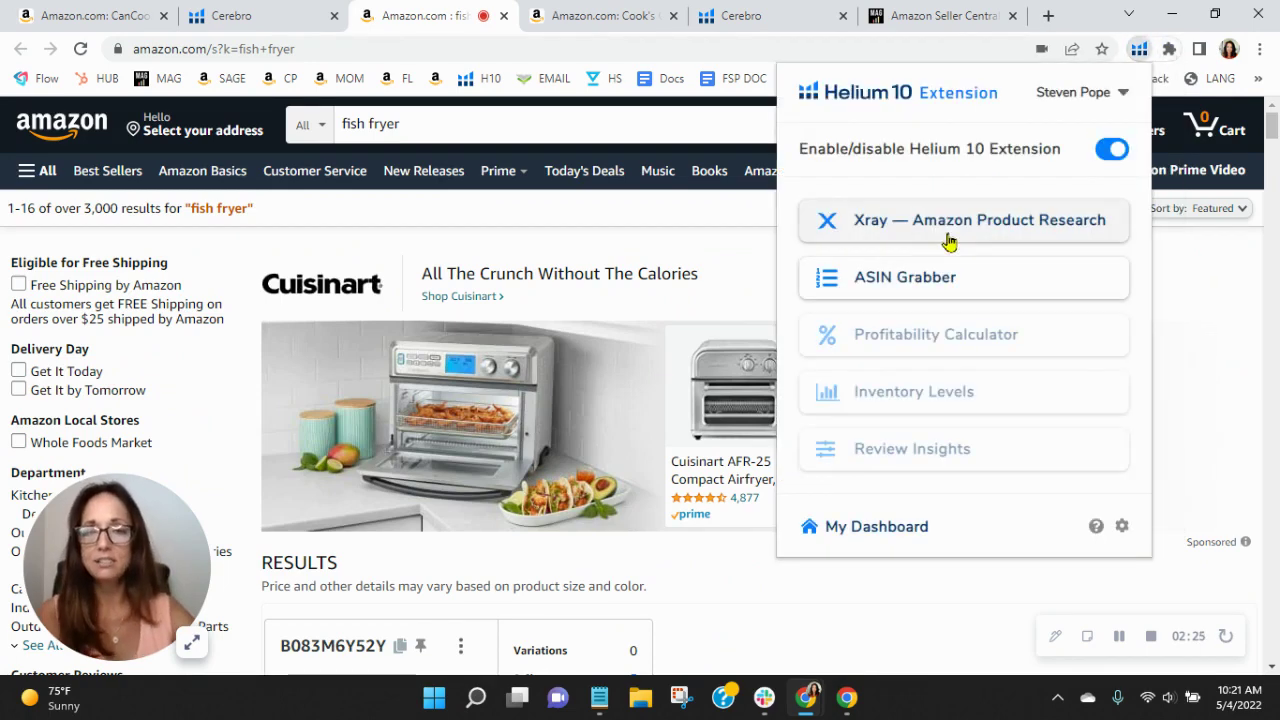
click(945, 227)
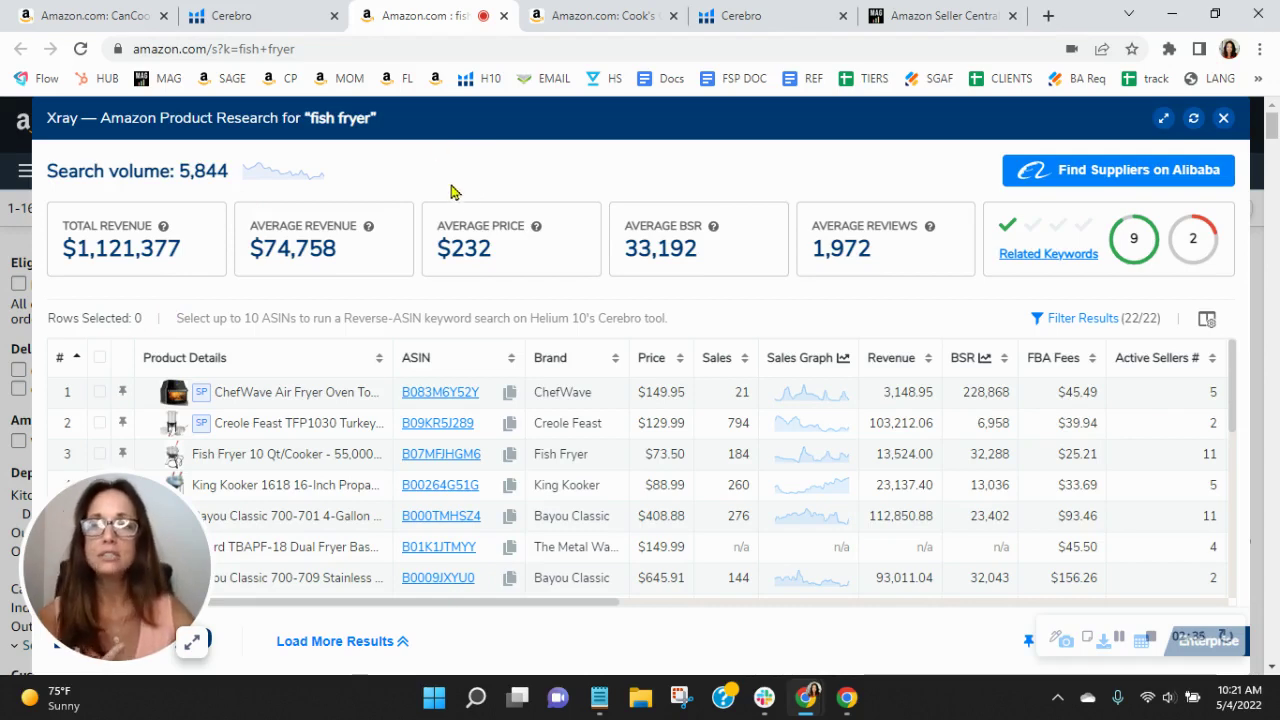
click(245, 14)
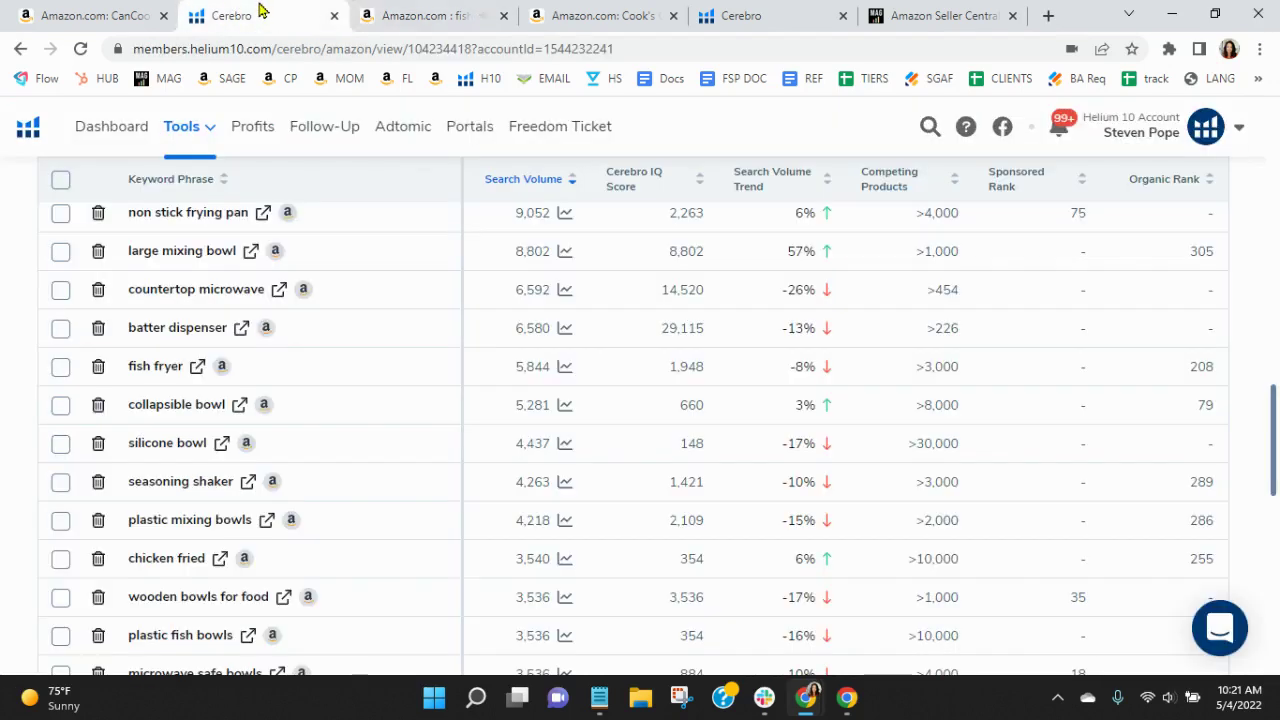
click(435, 10)
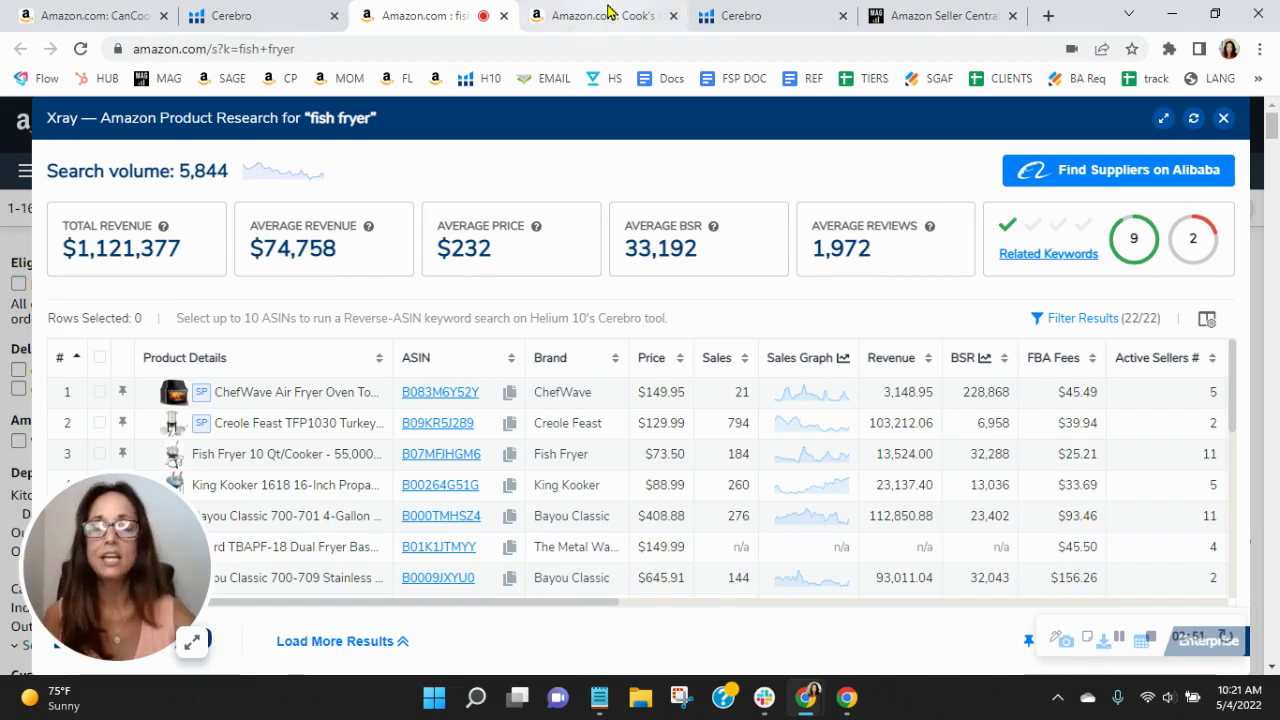
- Switch to the Cook's Choice Better Breader listing and review its "batter bowl" search term and product details
click(605, 15)
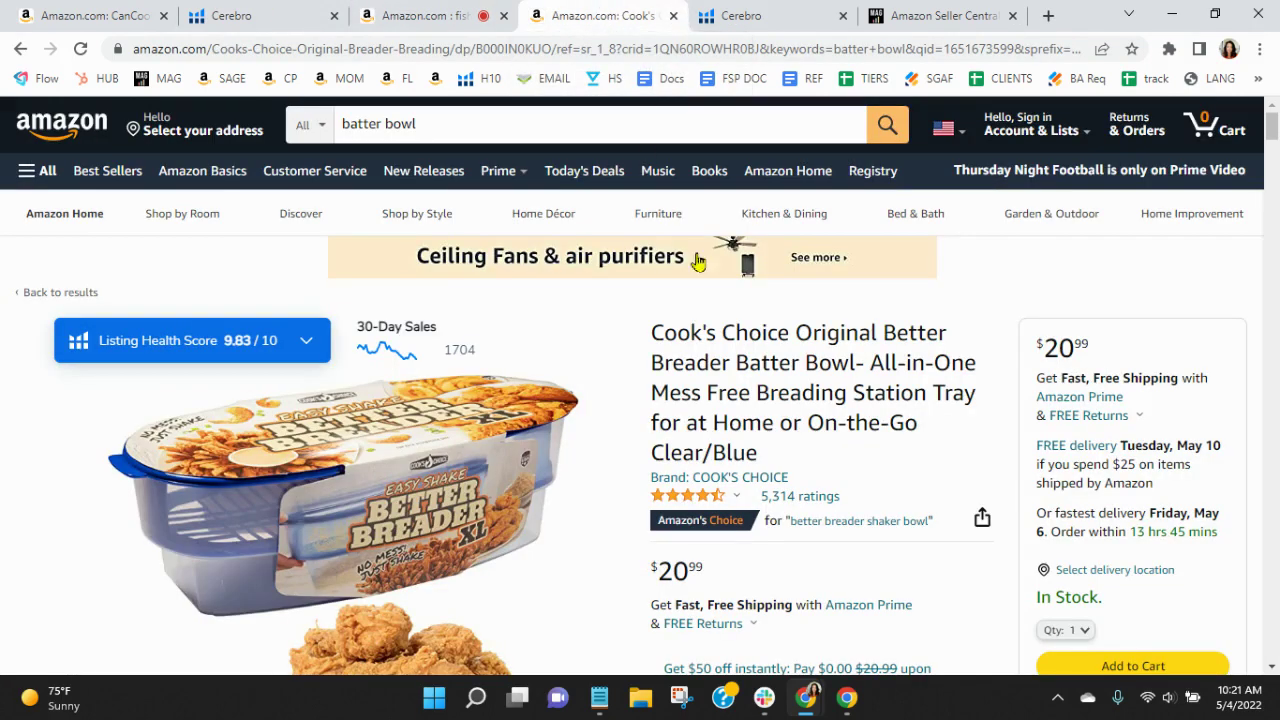
click(460, 124)
click(308, 128)
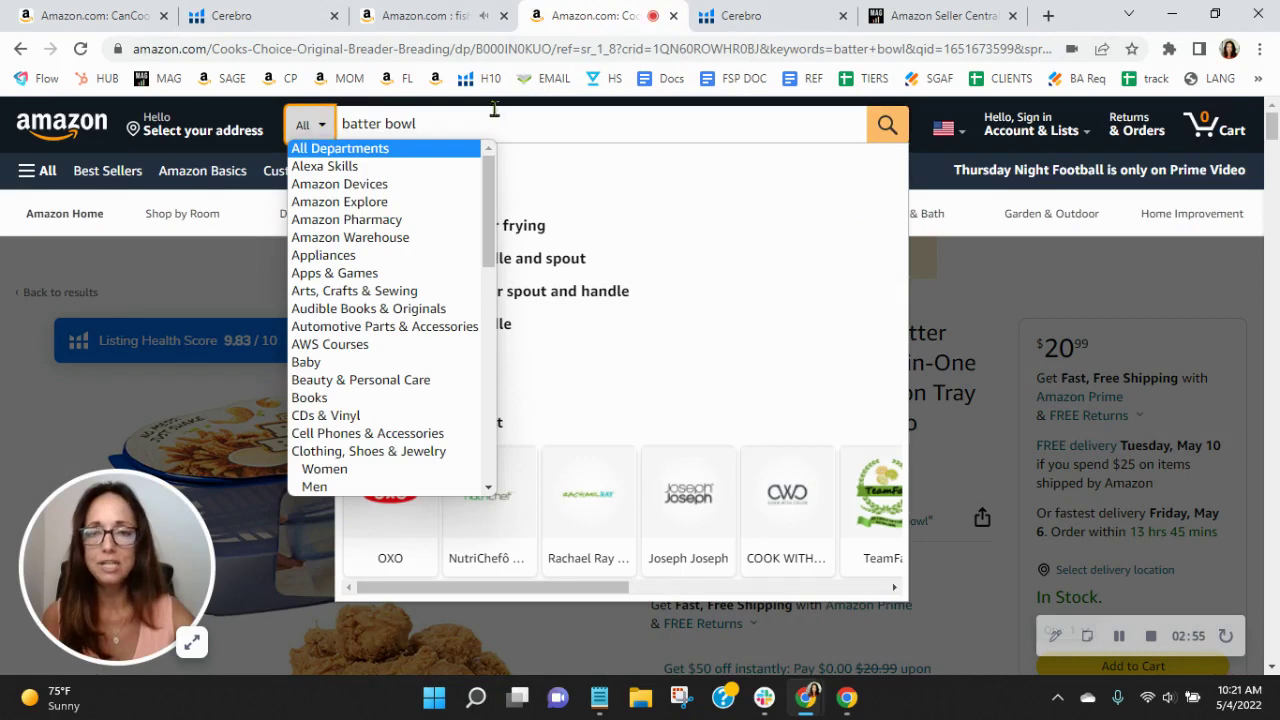
click(381, 122)
click(966, 300)
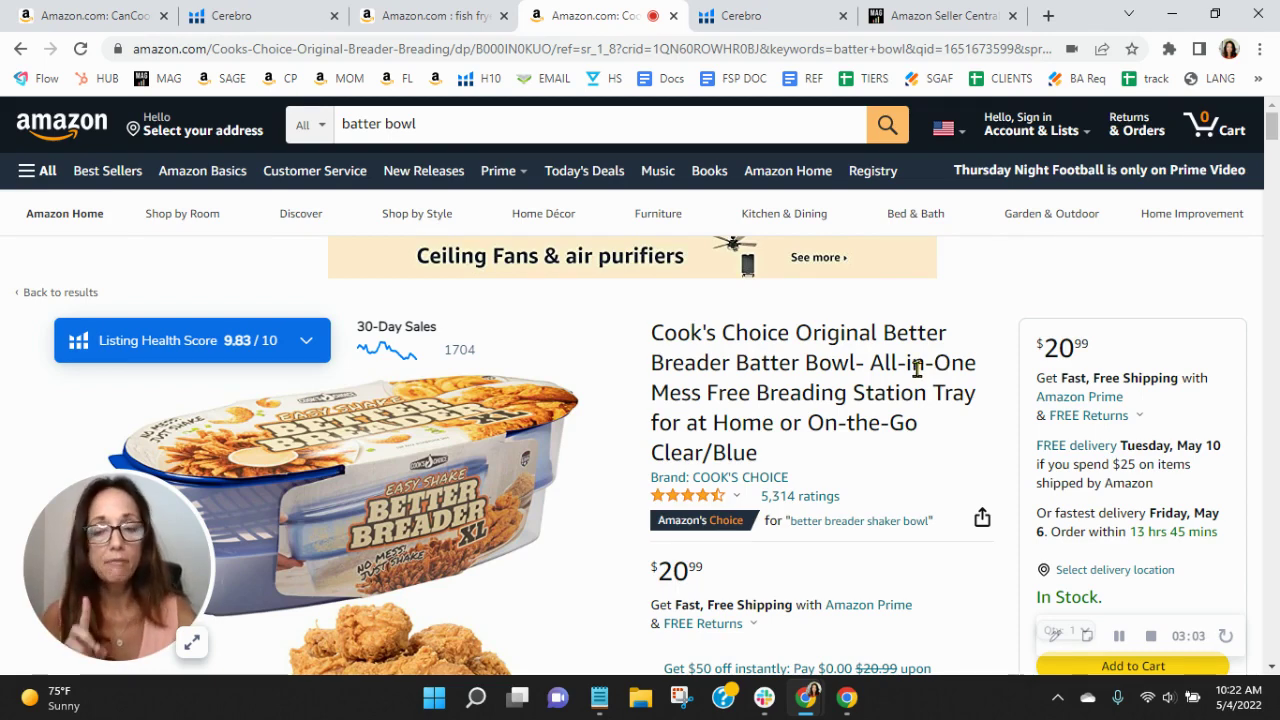
mouse_move(432, 453)
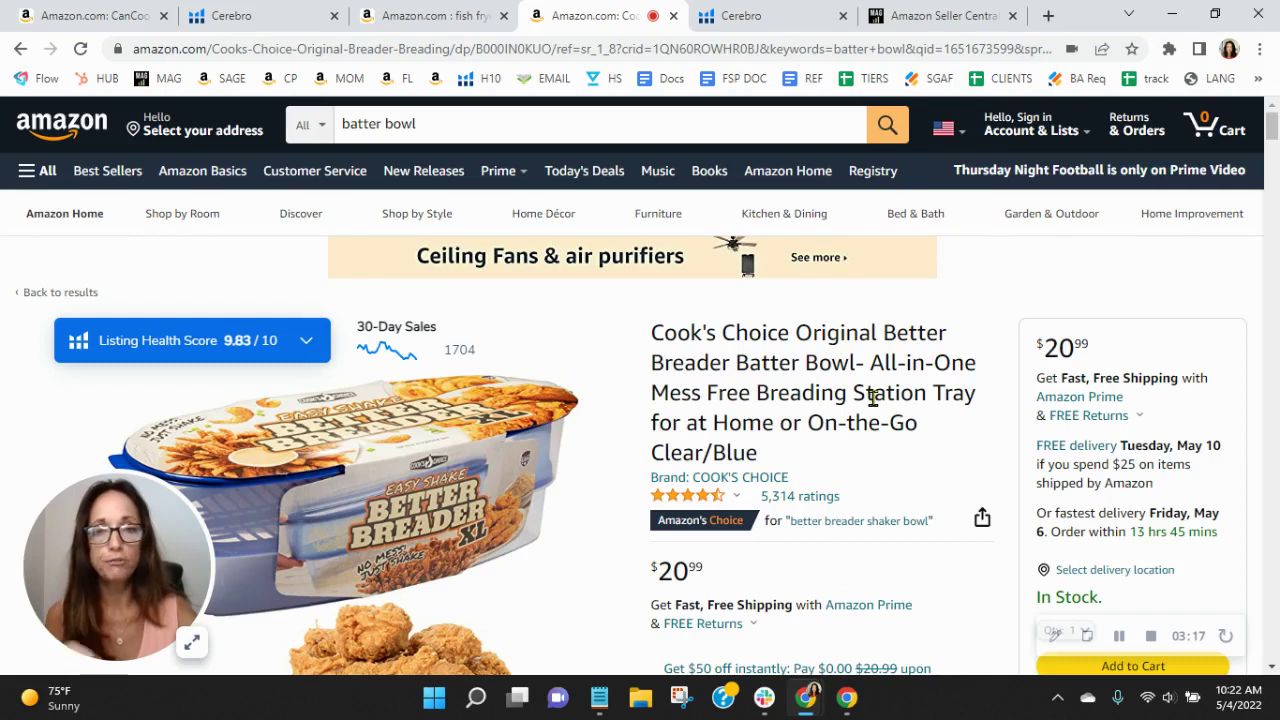
- Switch to the Cerebro results for the Cook's Choice batter bowl and review the total, sponsored and organic keyword counts
click(773, 9)
scroll(677, 406, down, 1)
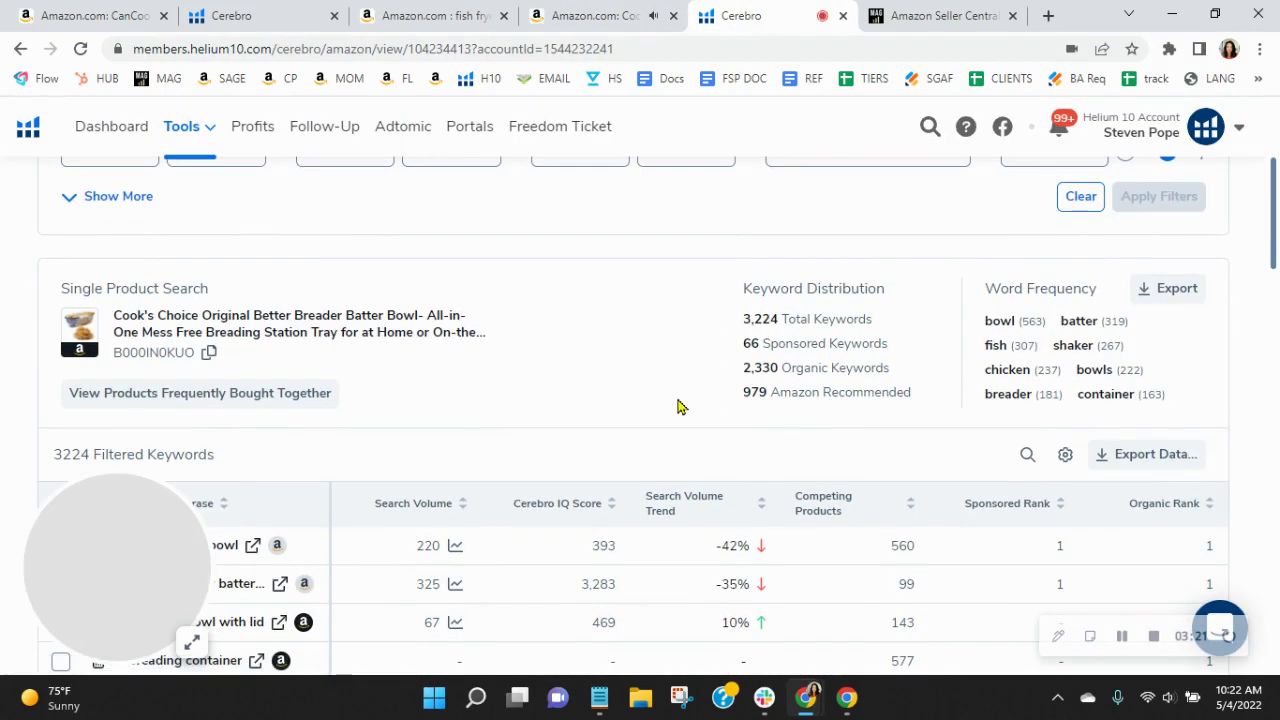
scroll(915, 432, up, 2)
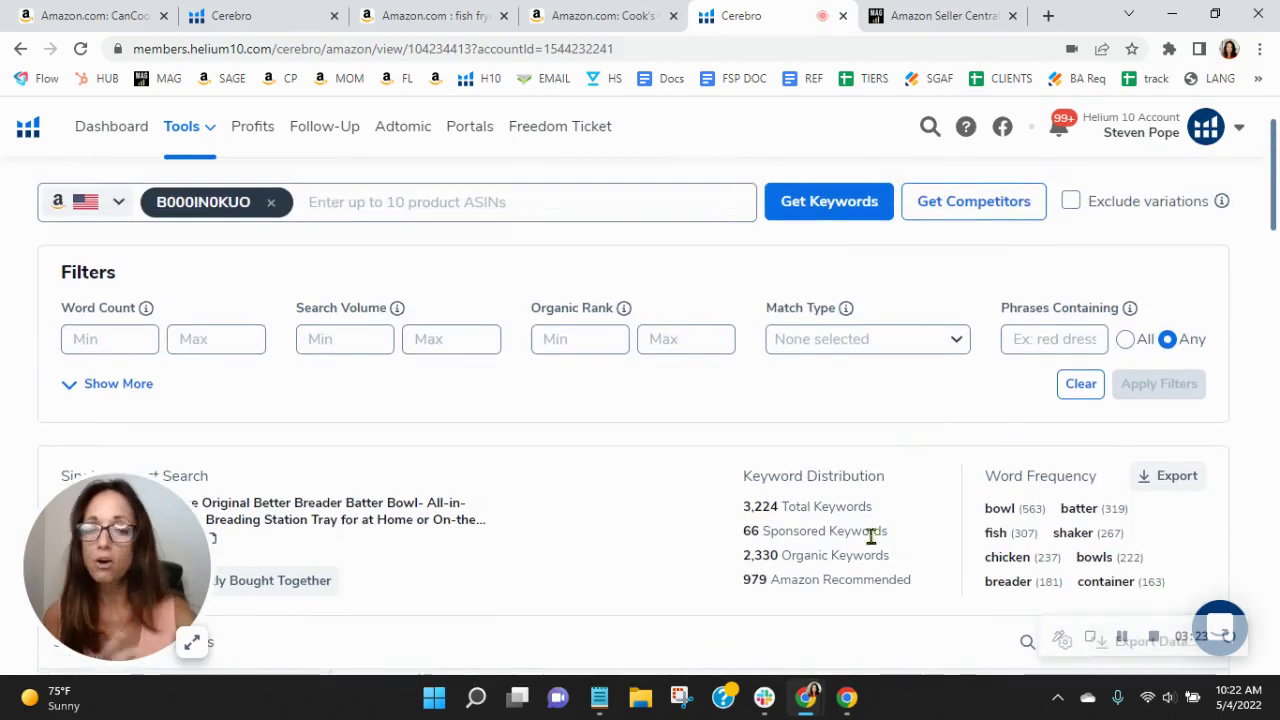
scroll(872, 530, down, 1)
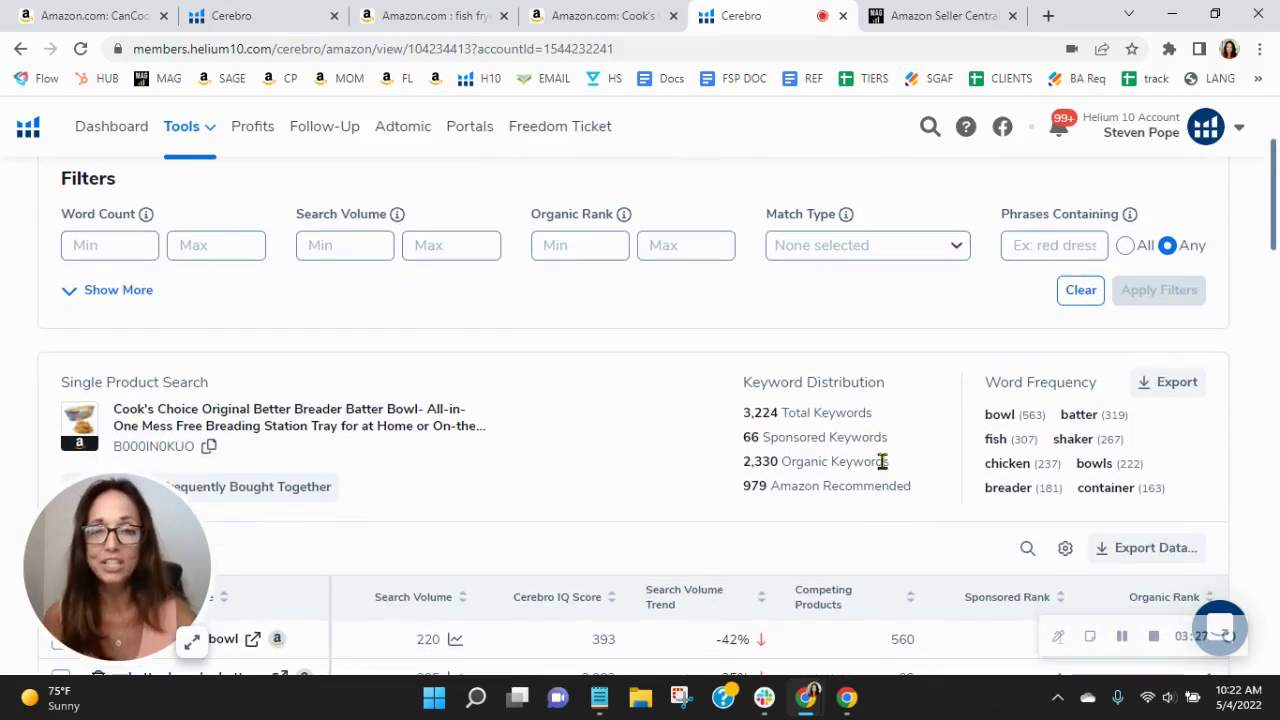
- Return to the Cook's Choice listing and compare its title with the CanCooker listing's title
click(612, 16)
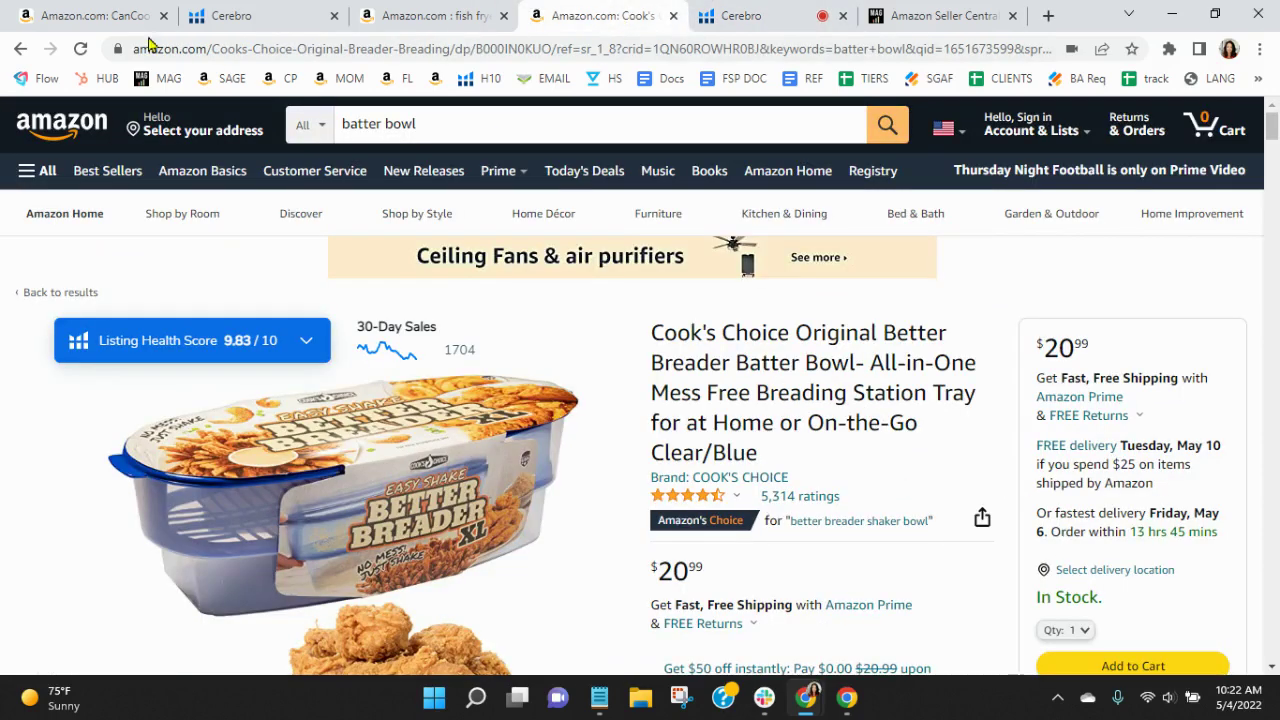
click(80, 12)
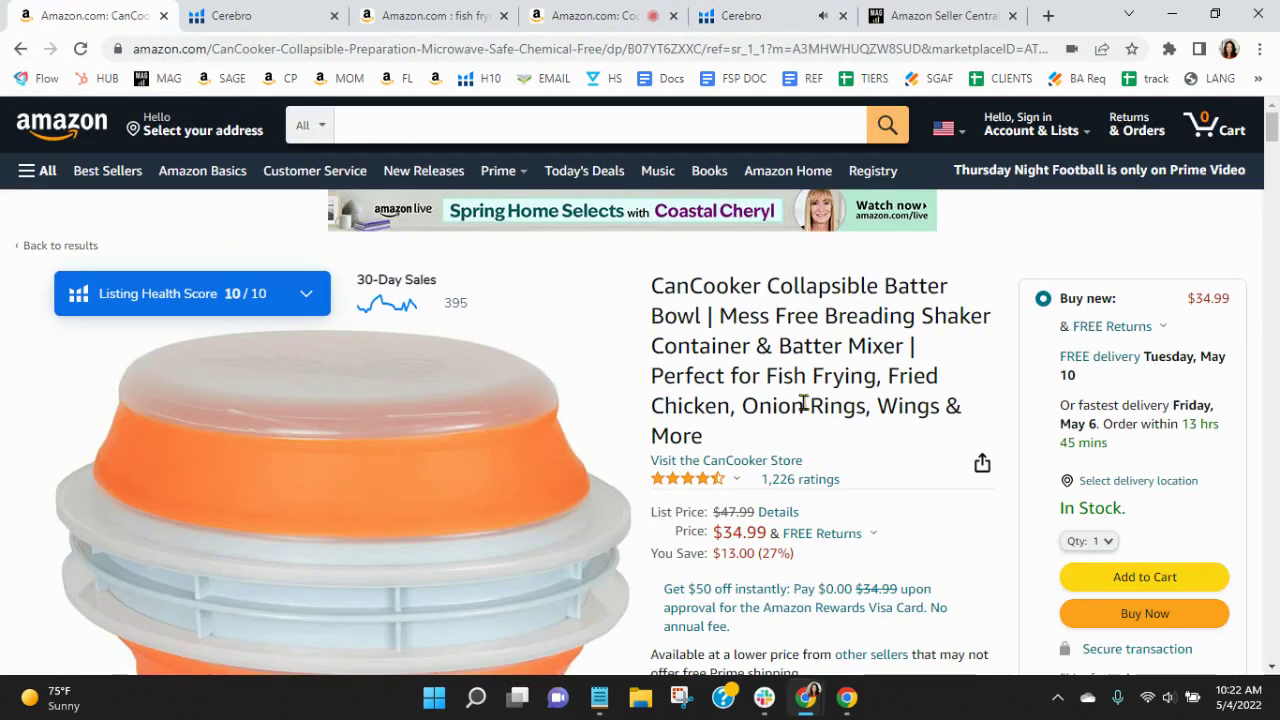
- Compare the Cerebro keyword distribution of the CanCooker batter bowl with that of the Cook's Choice batter bowl
click(775, 13)
click(250, 18)
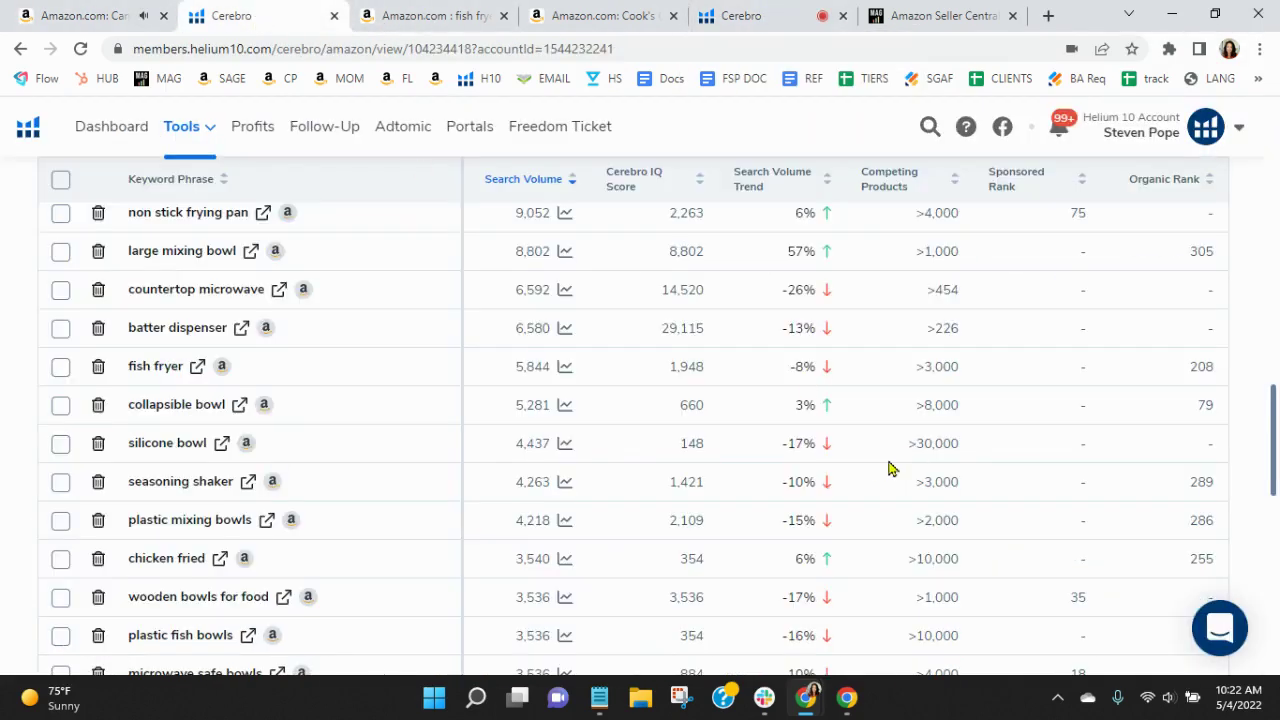
scroll(880, 468, up, 10)
scroll(886, 522, down, 1)
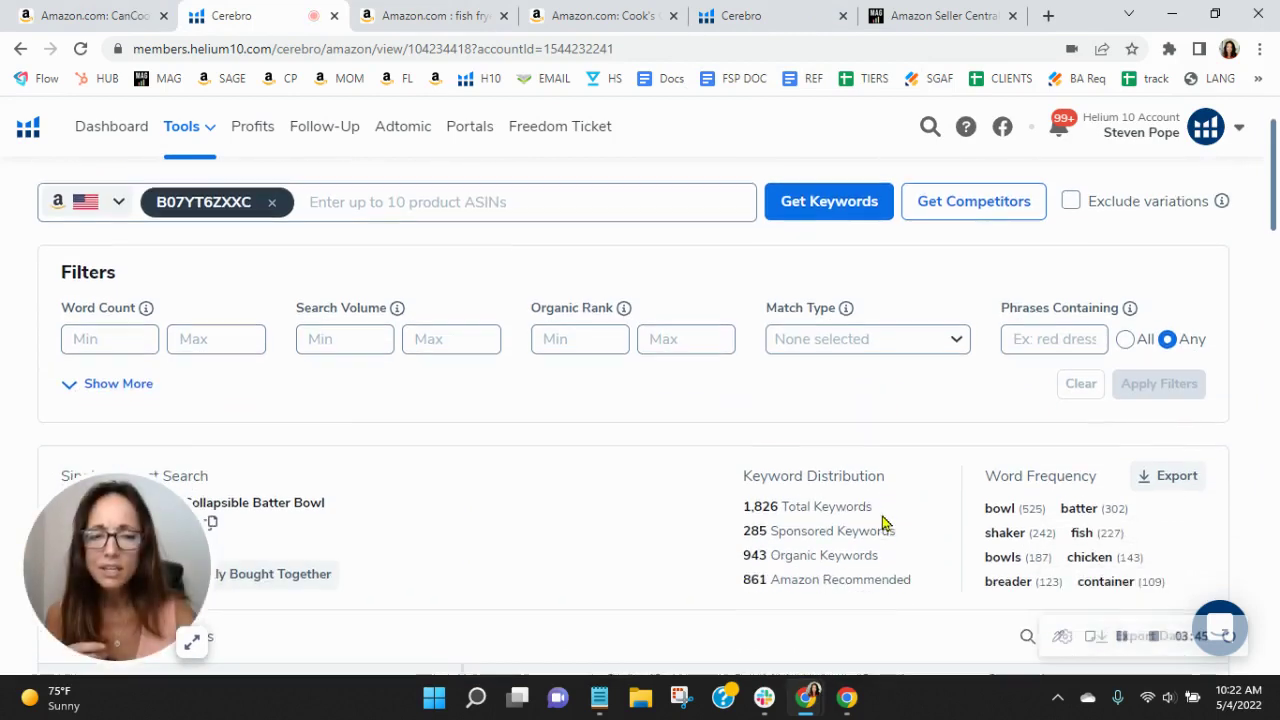
click(760, 13)
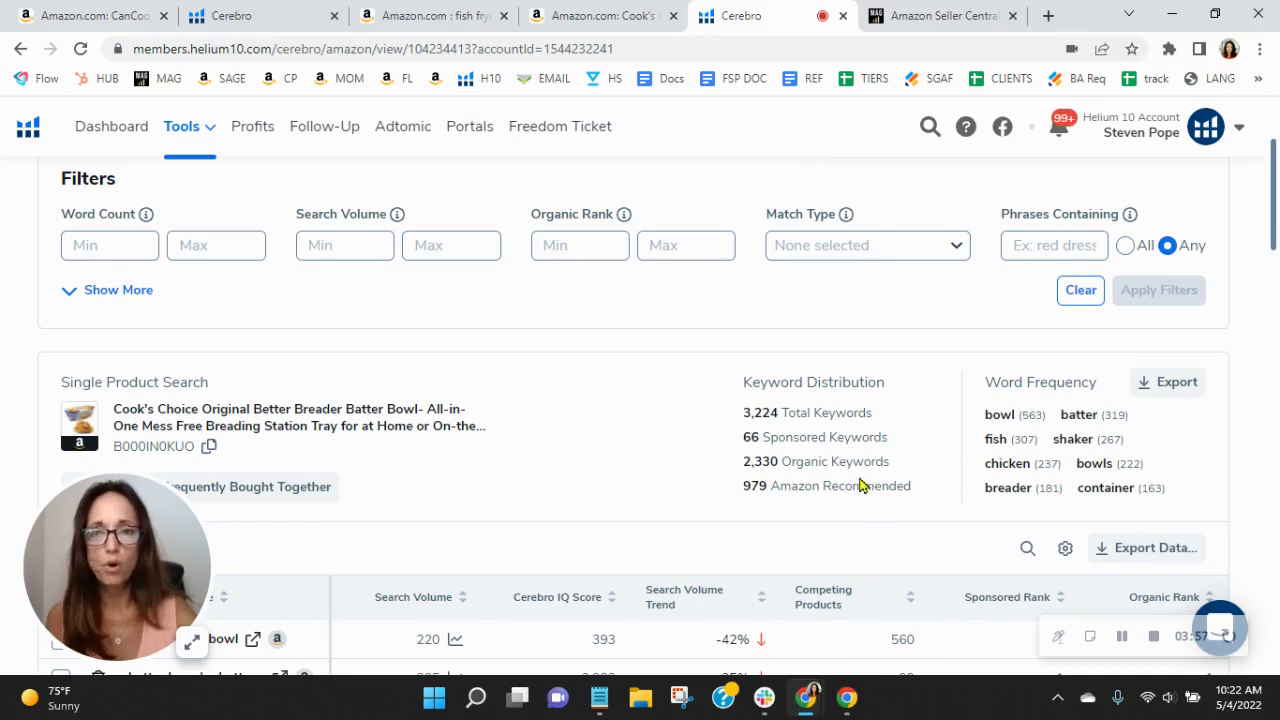
- Filter the CanCooker keywords in Cerebro to organic ranks from 20 to 50
click(250, 14)
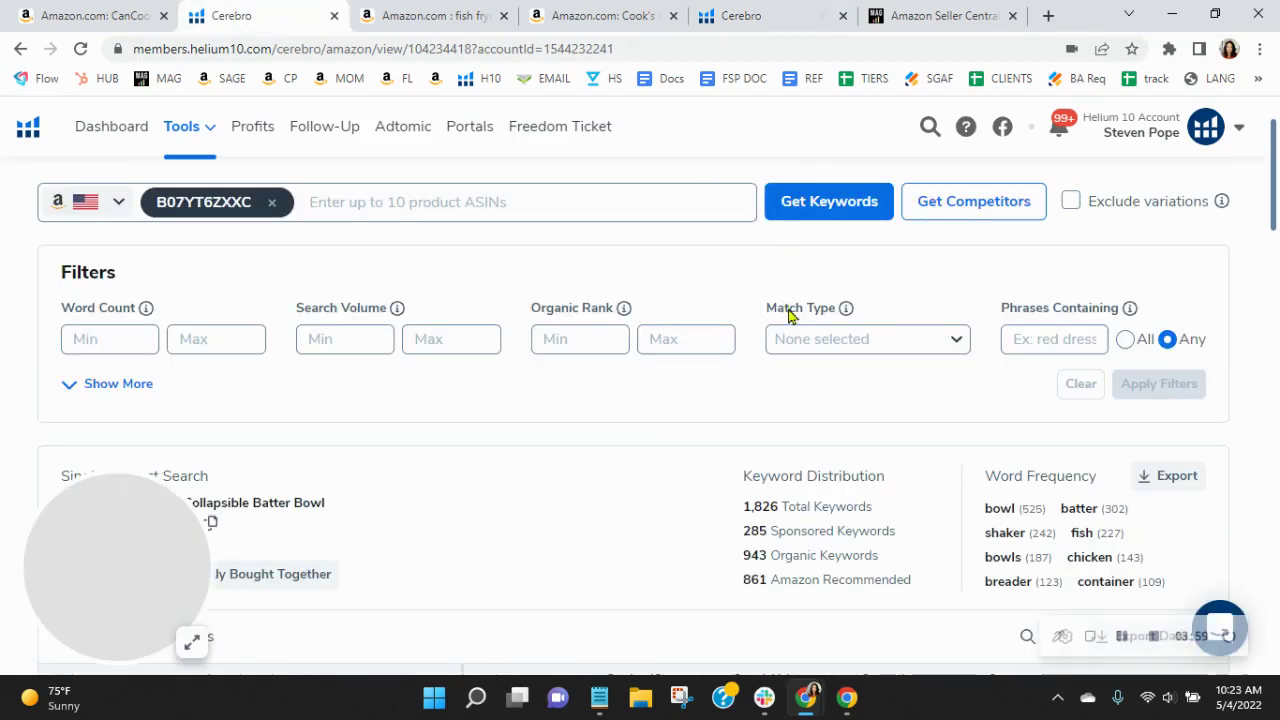
click(545, 338)
text(20)
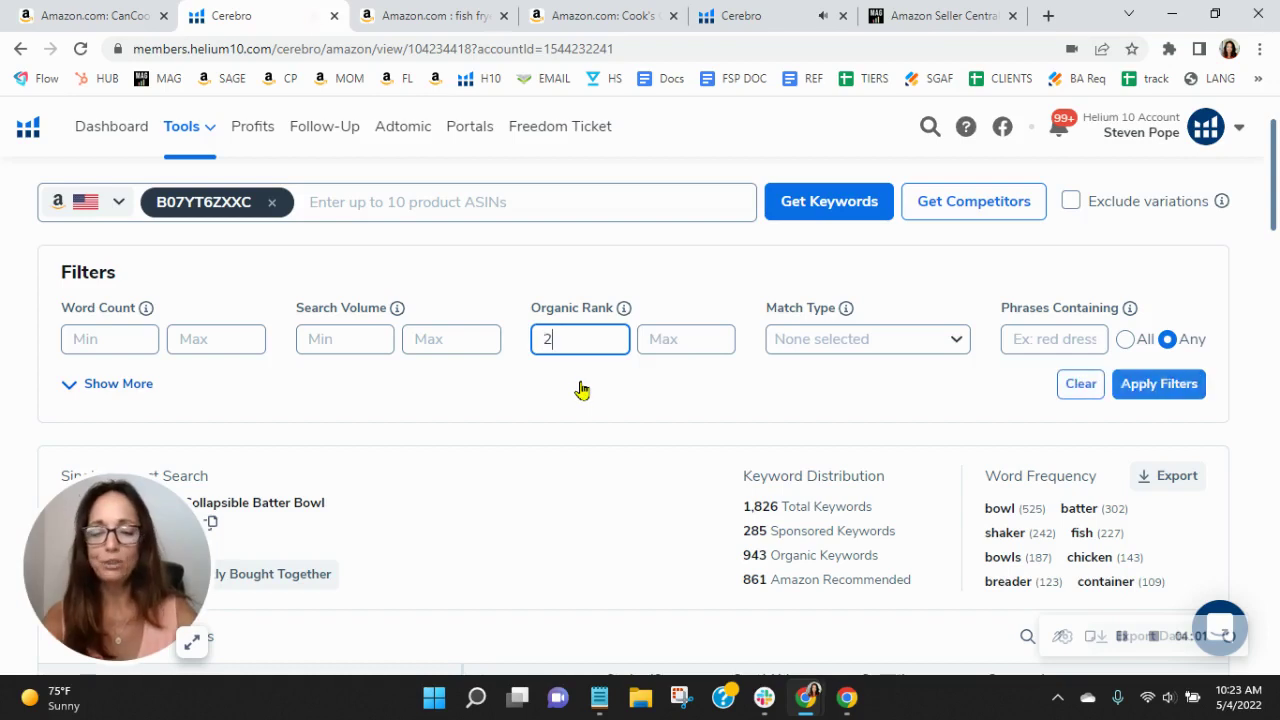
click(707, 338)
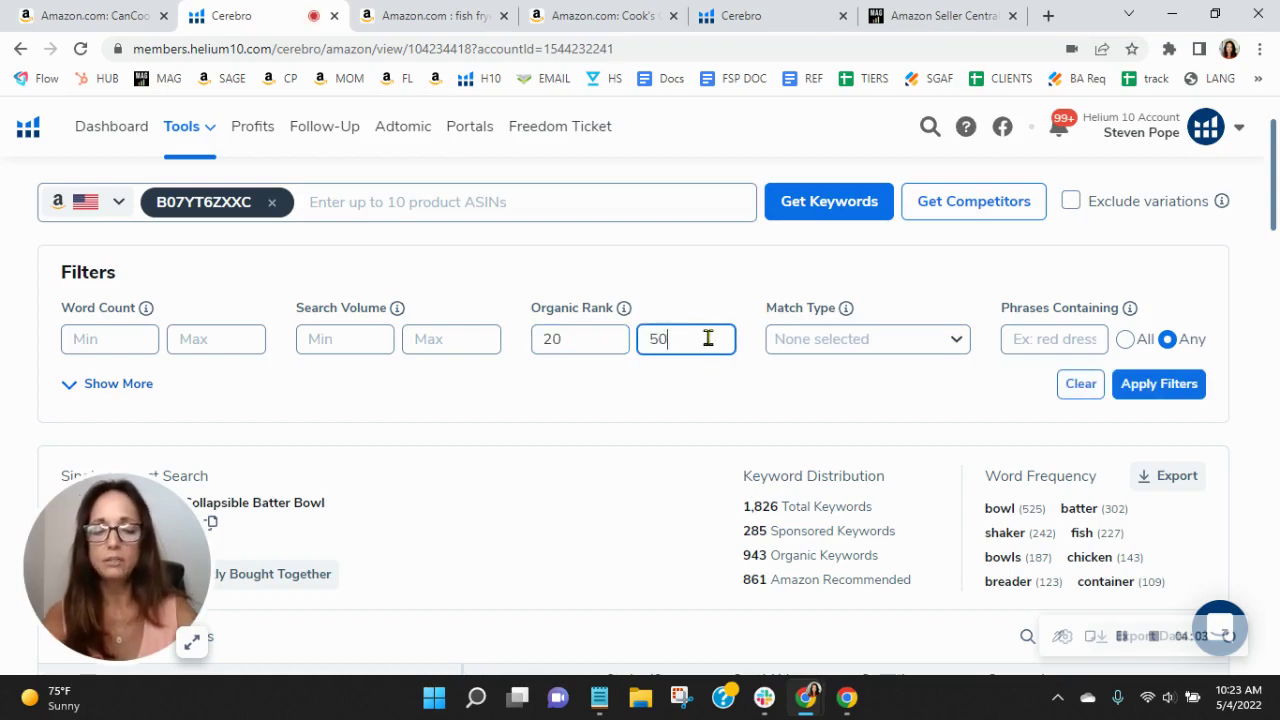
click(1157, 387)
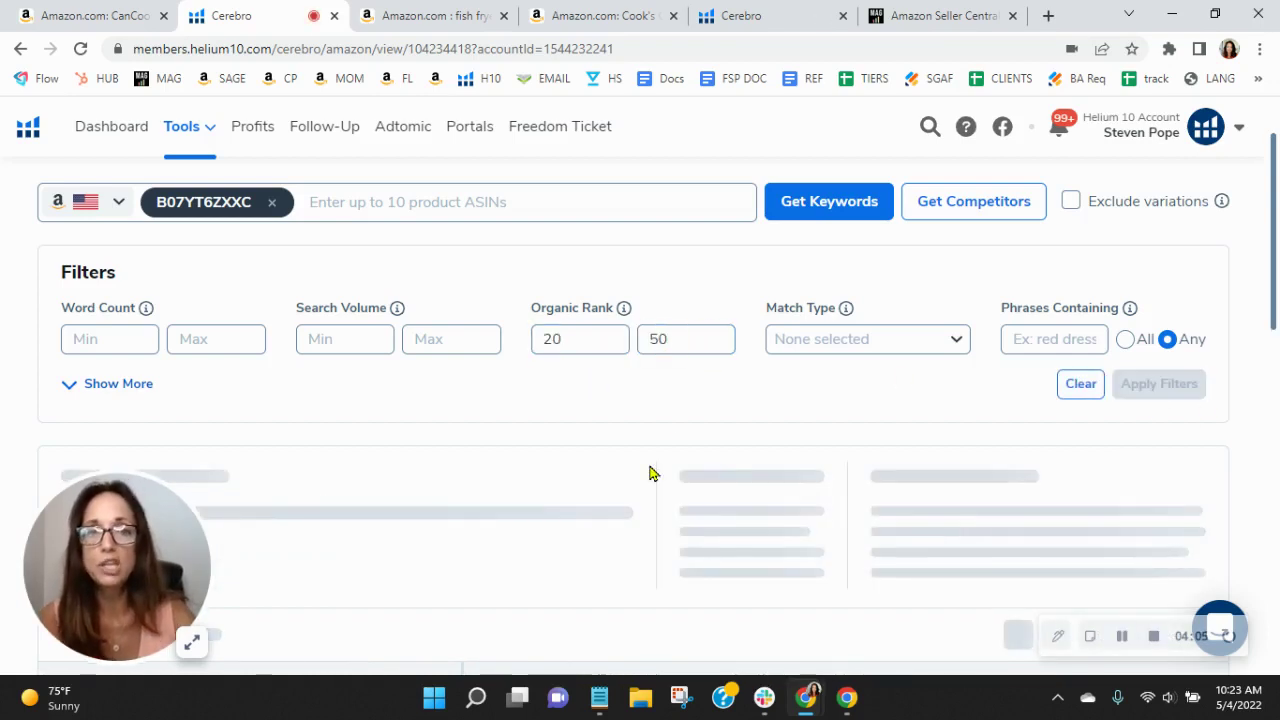
- Review the filtered CanCooker keywords with their search volumes, sponsored ranks and organic ranks
scroll(631, 394, down, 3)
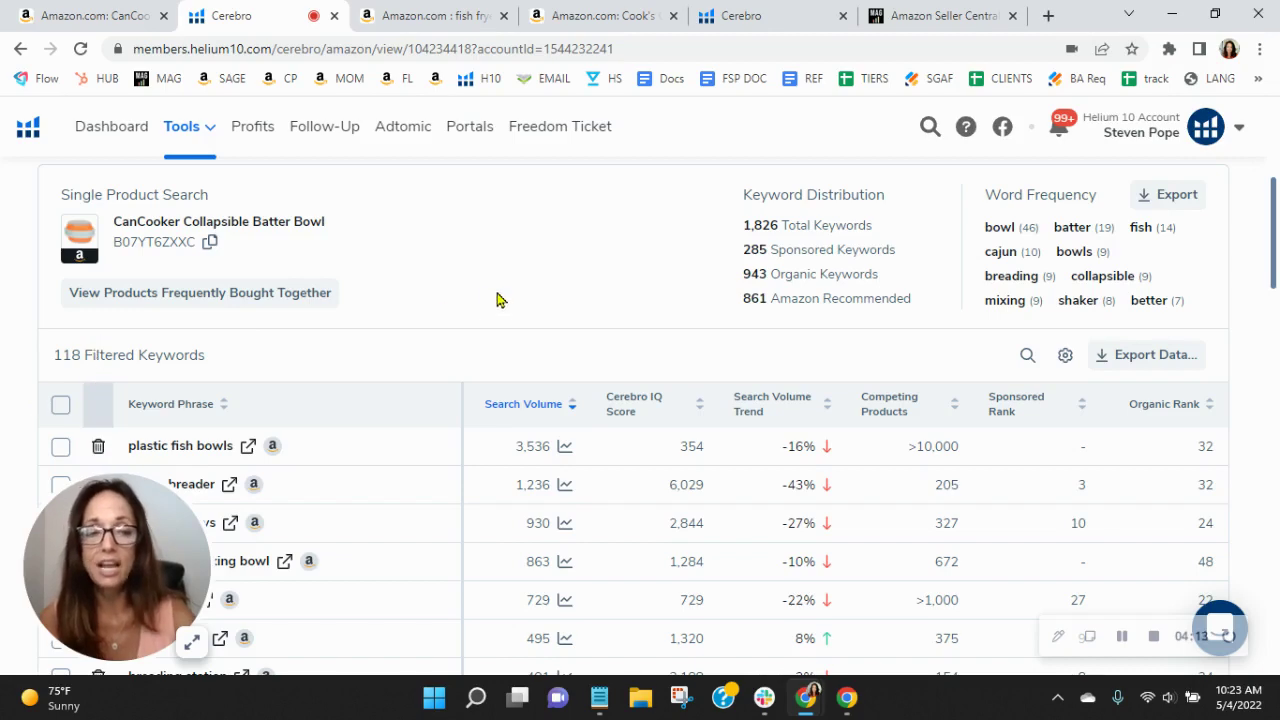
scroll(497, 300, down, 1)
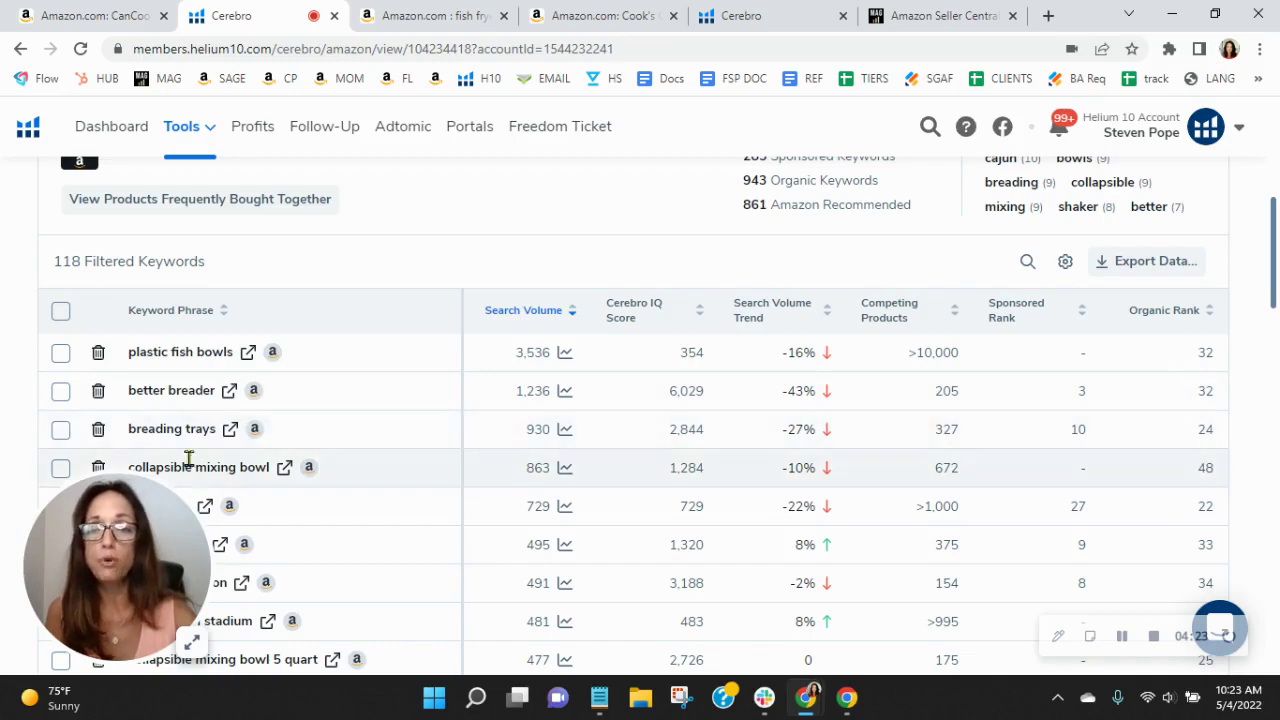
mouse_move(1205, 432)
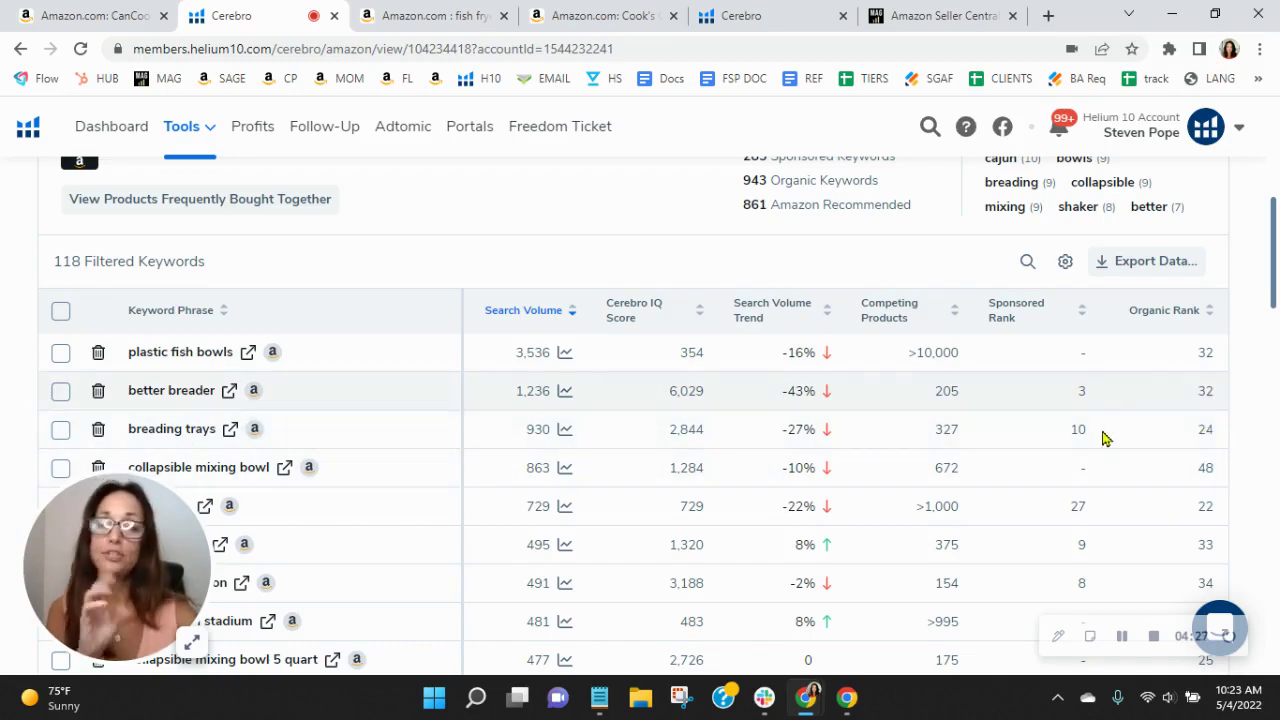
scroll(1103, 557, down, 5)
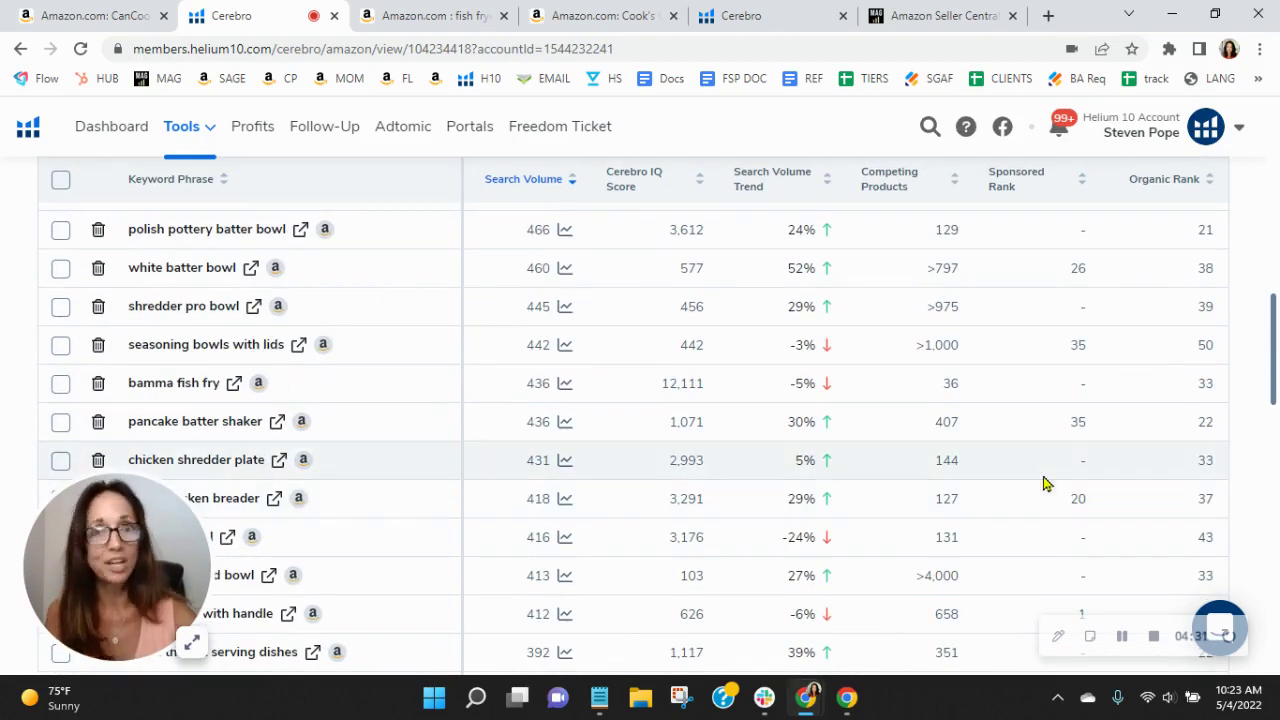
- Switch to the CanCooker listing and examine its title and product gallery images, including the lifestyle and dimension photos
click(88, 14)
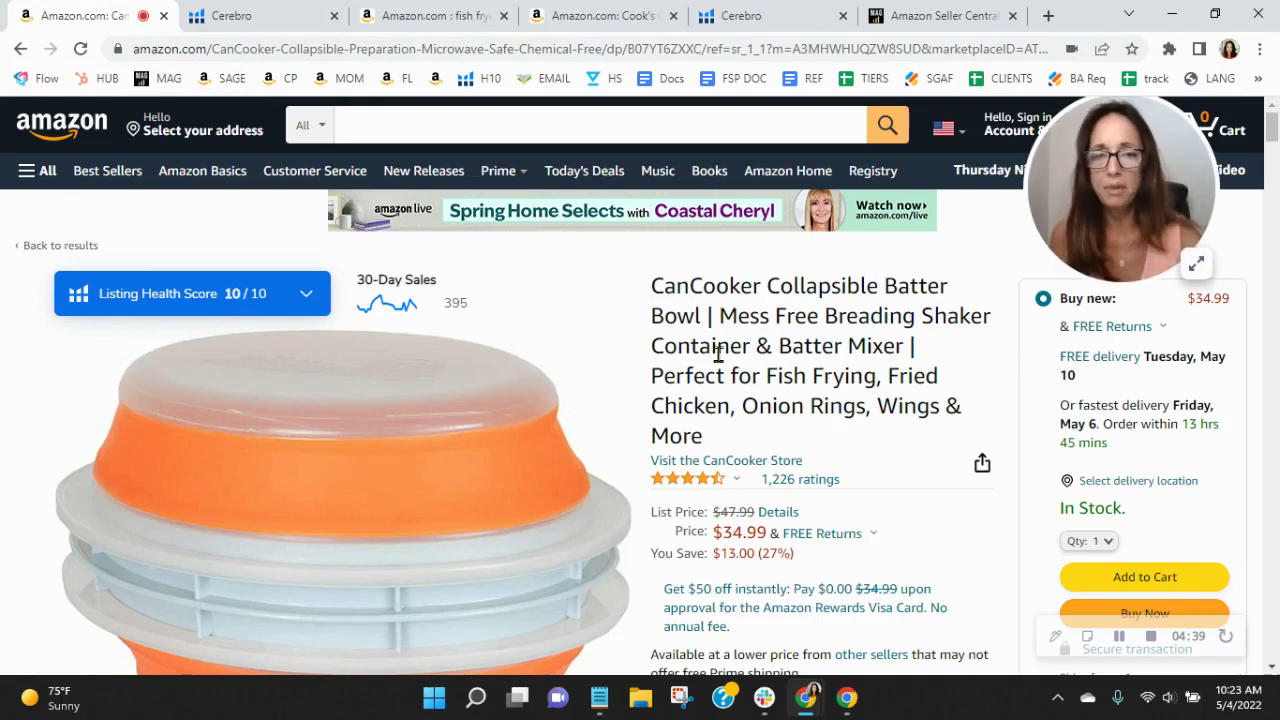
scroll(714, 349, down, 2)
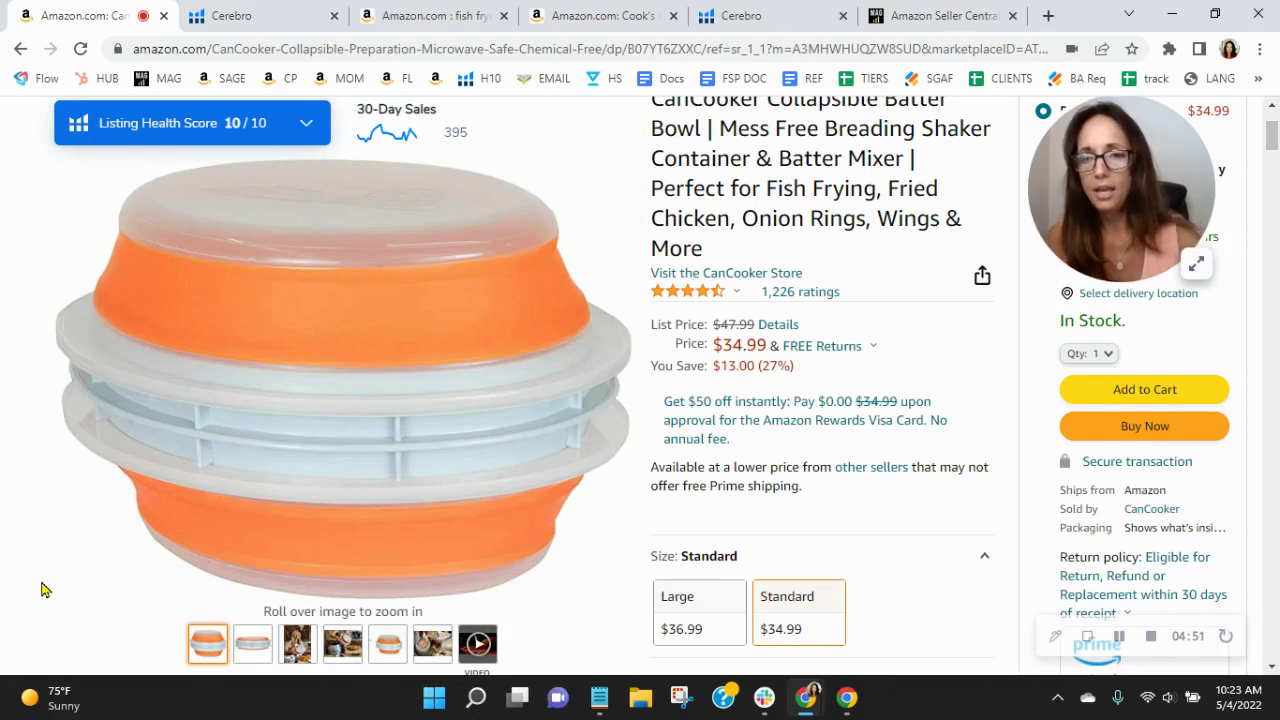
mouse_move(258, 654)
mouse_move(300, 654)
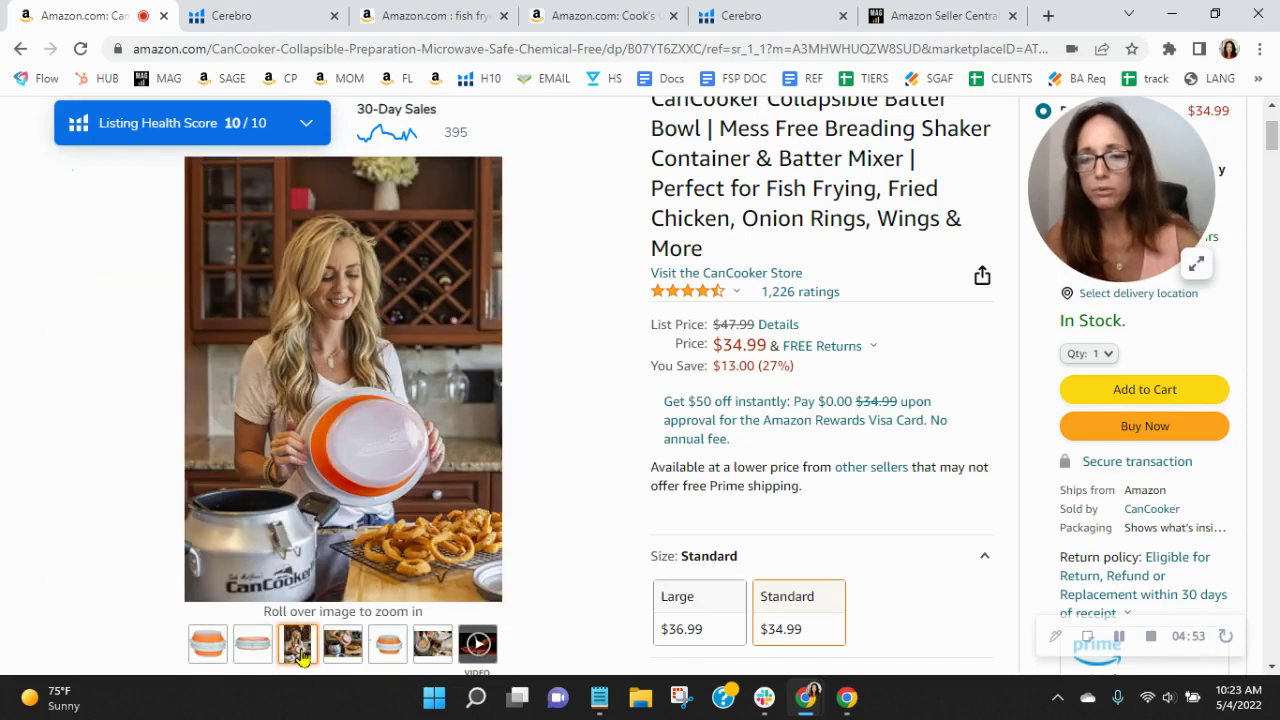
mouse_move(345, 652)
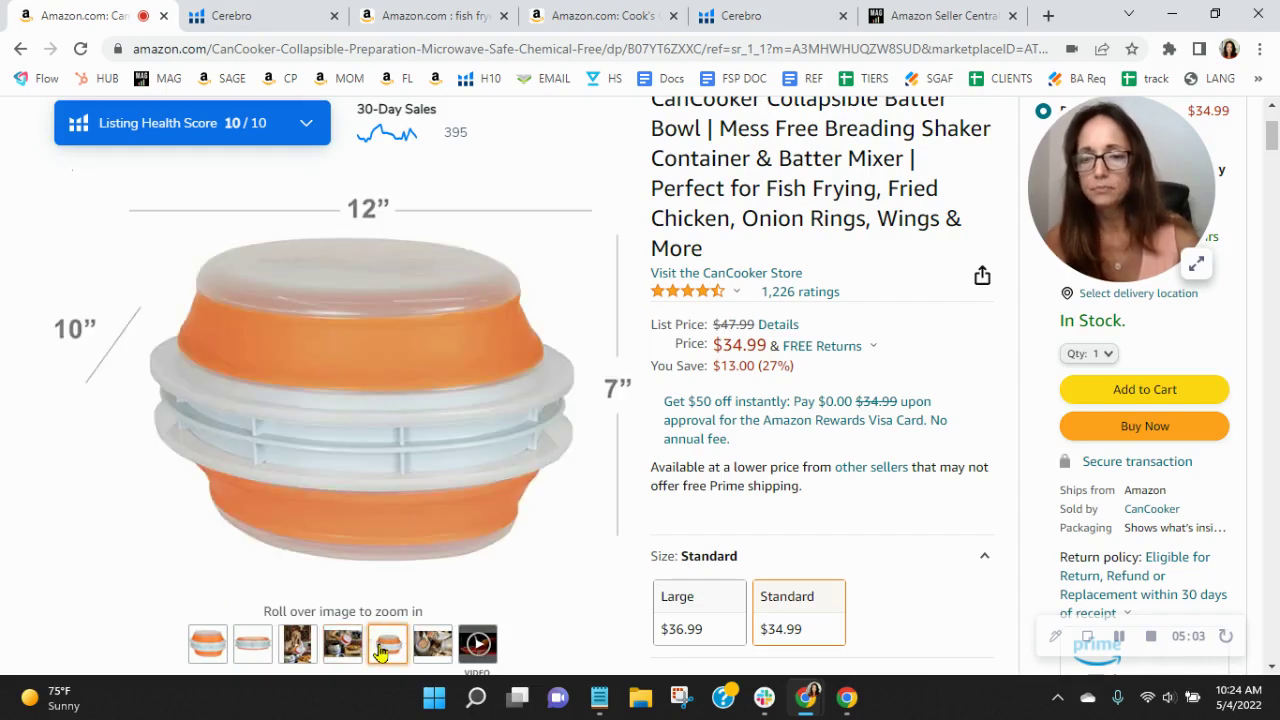
mouse_move(205, 643)
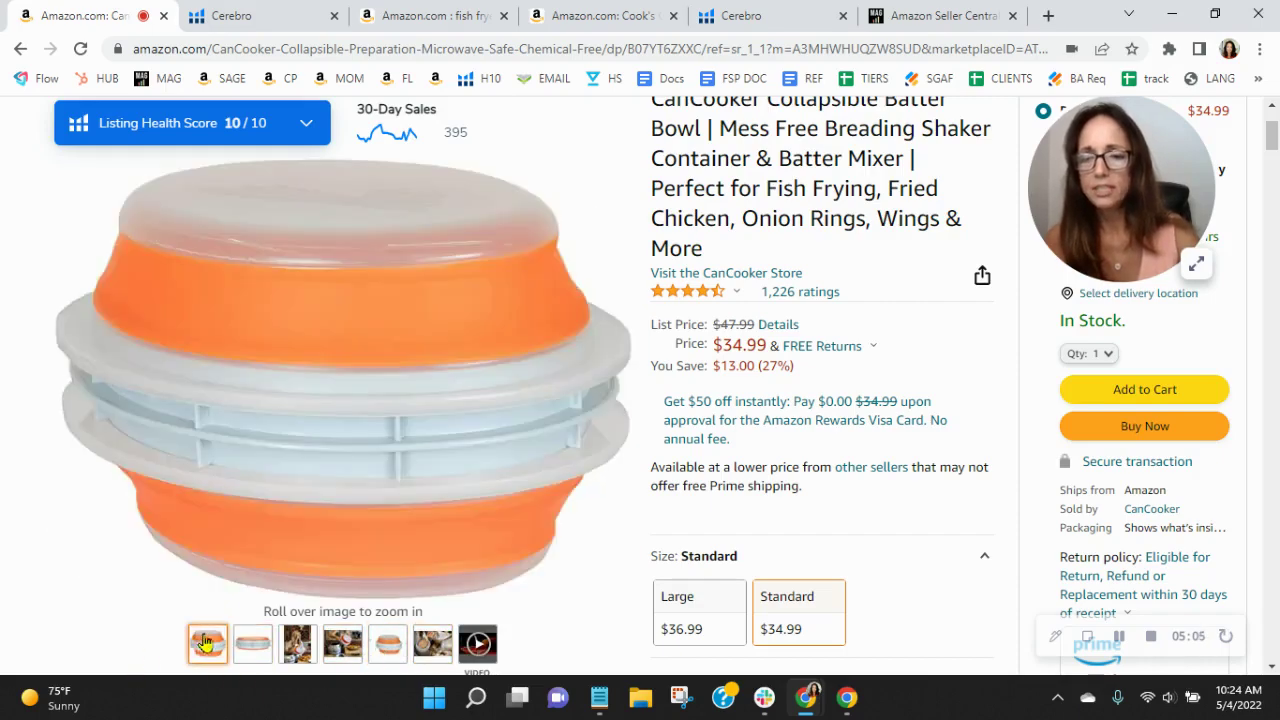
mouse_move(430, 652)
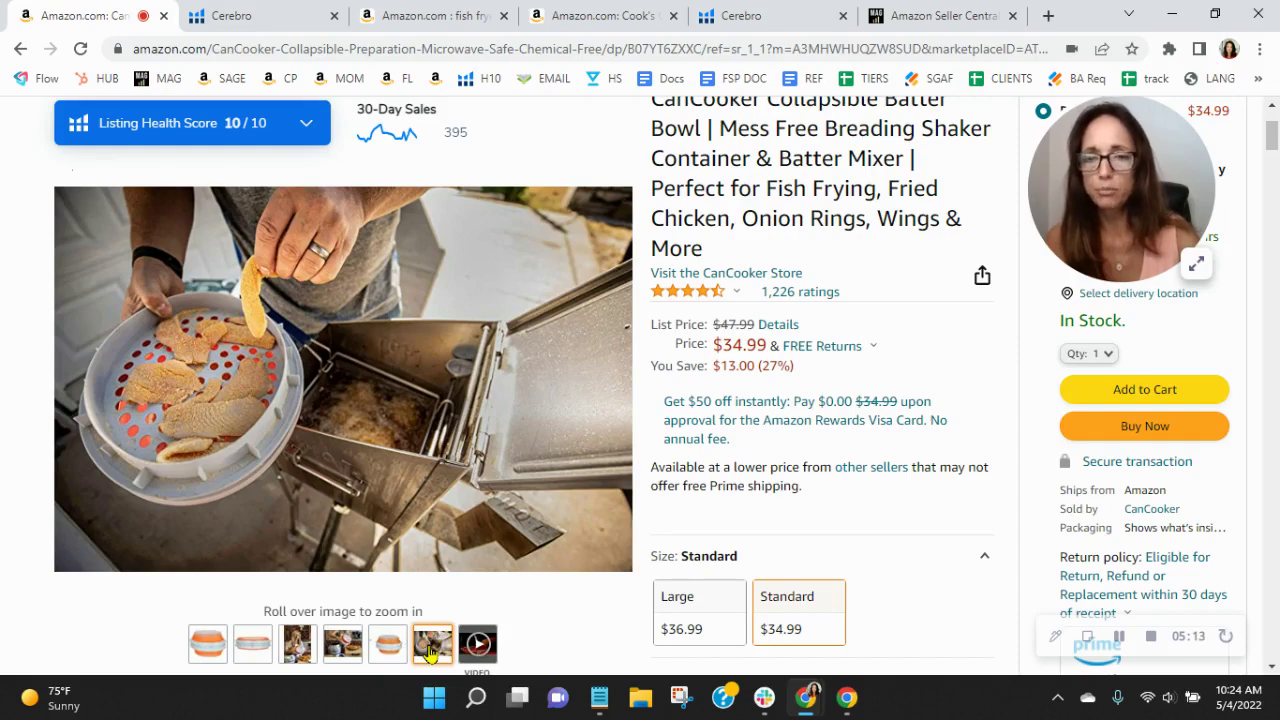
- Check the Listing Text criteria in the CanCooker listing's health score and close the breakdown
scroll(840, 228, up, 2)
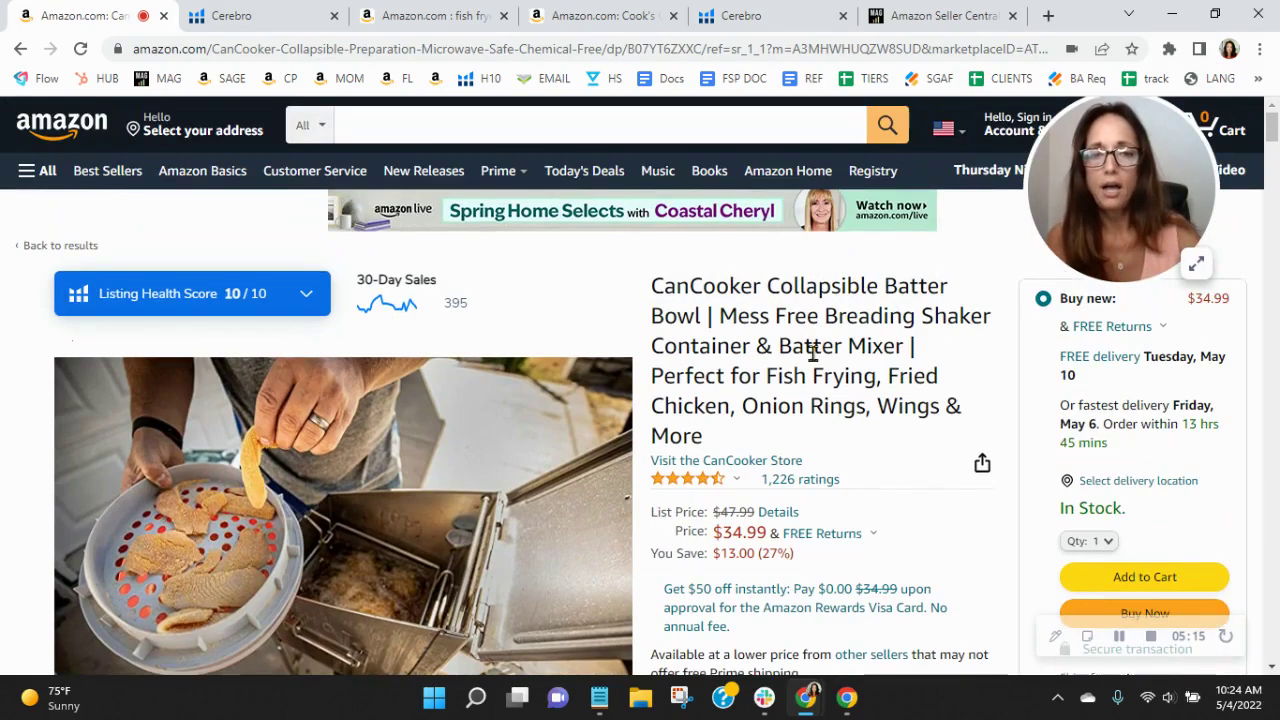
click(211, 299)
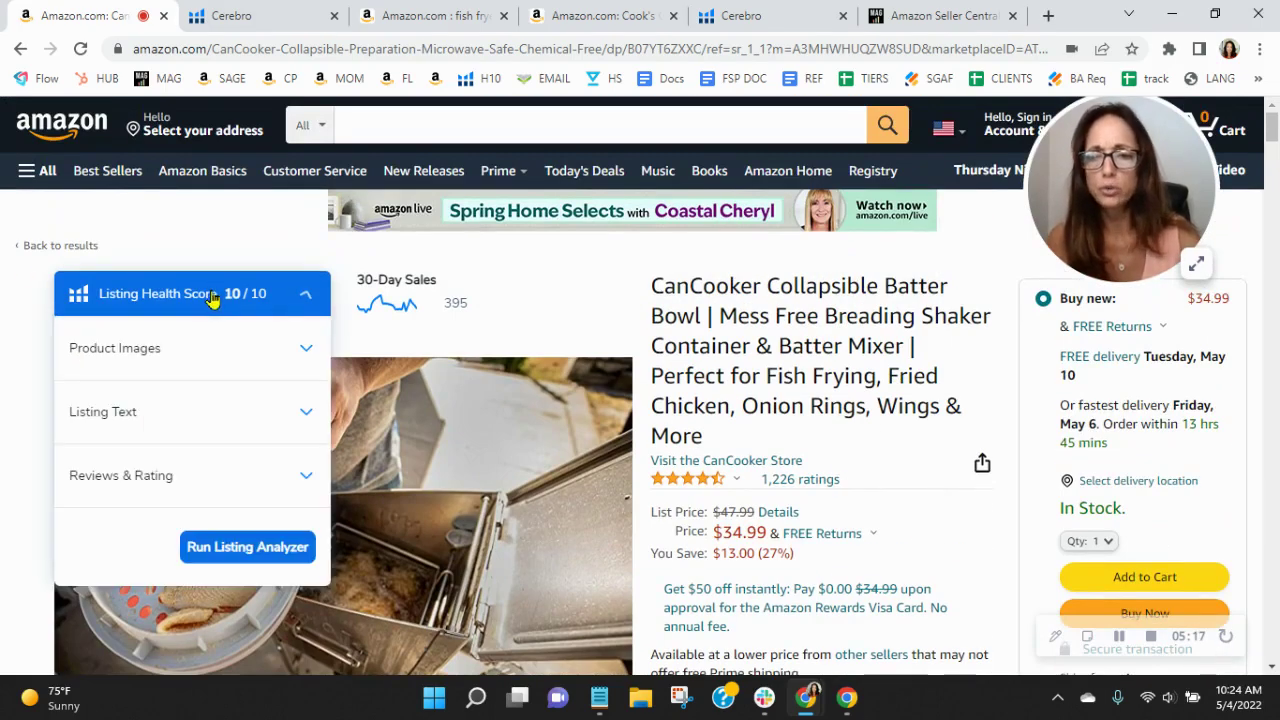
click(173, 425)
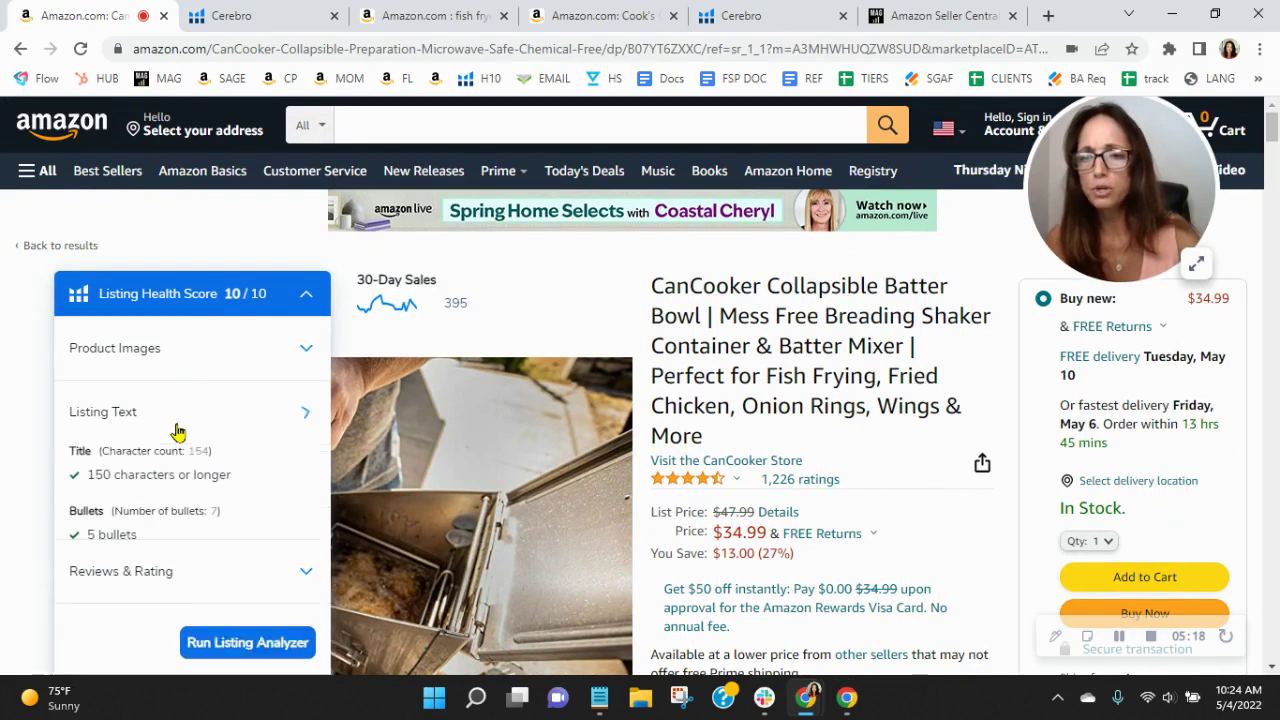
click(796, 340)
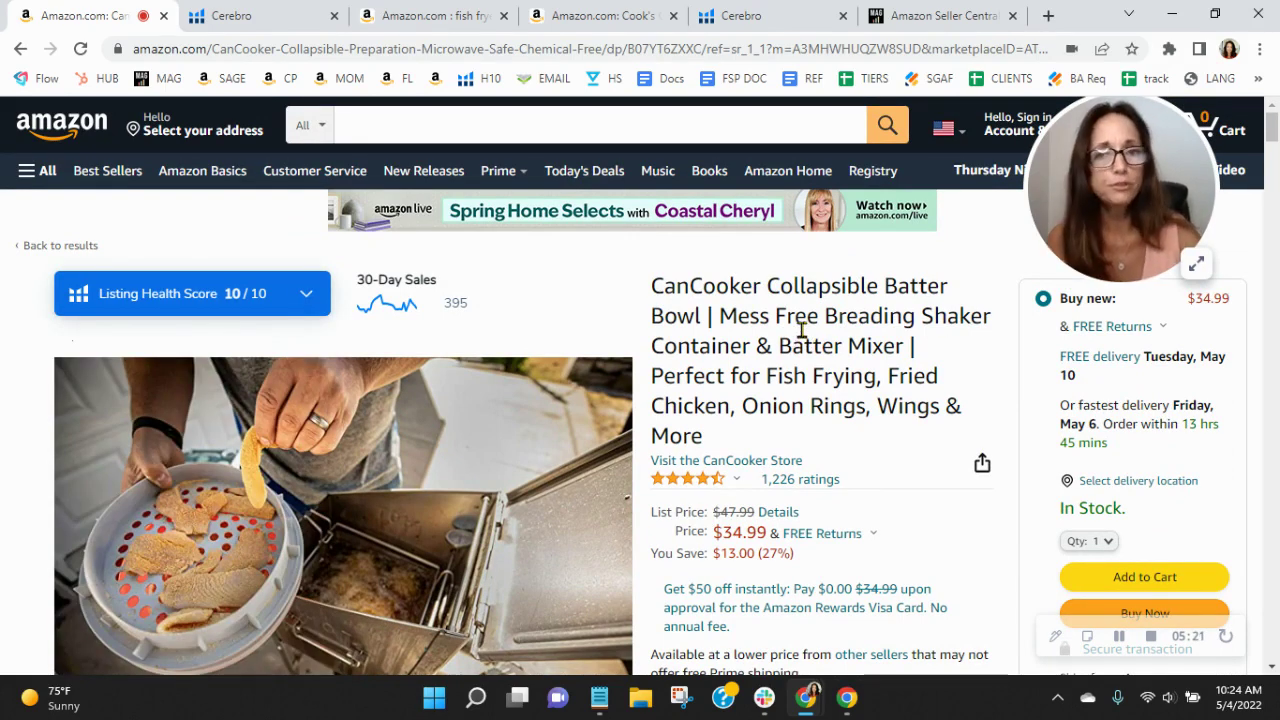
- Review the CanCooker listing's "About this item" bullets and highlight the AIR TIGHT bullet
scroll(820, 323, down, 8)
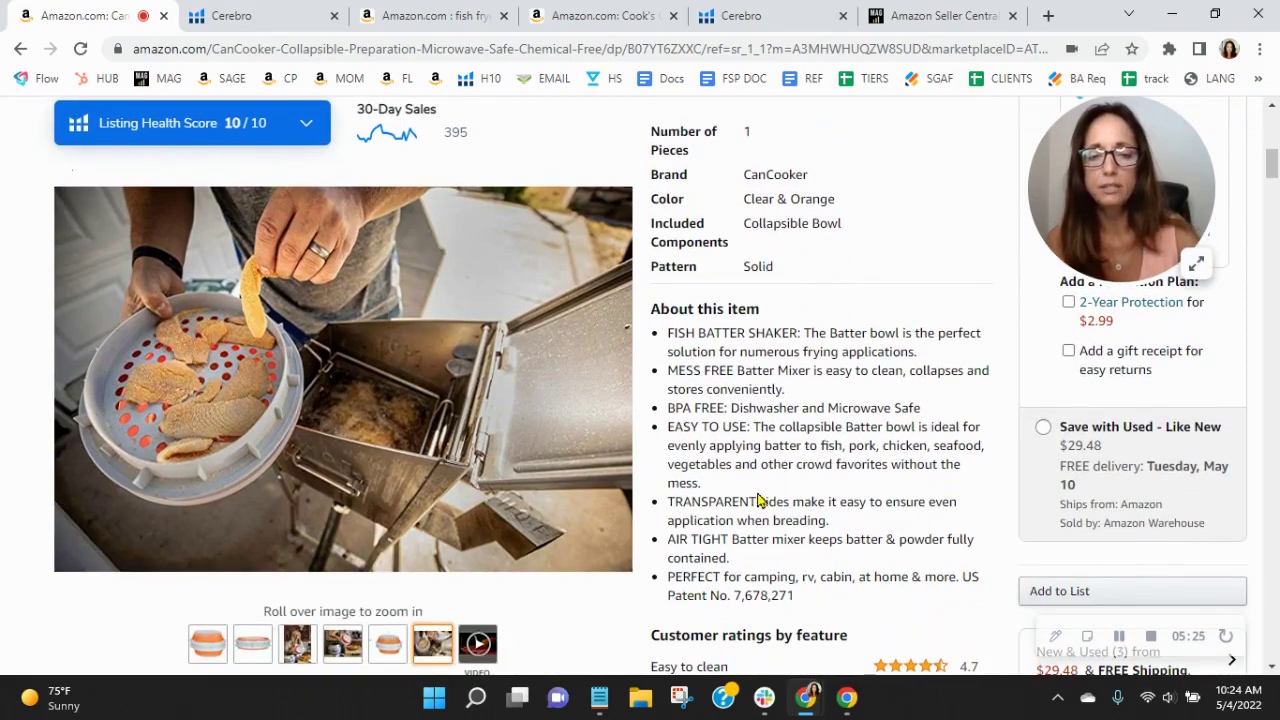
drag(754, 552, 661, 551)
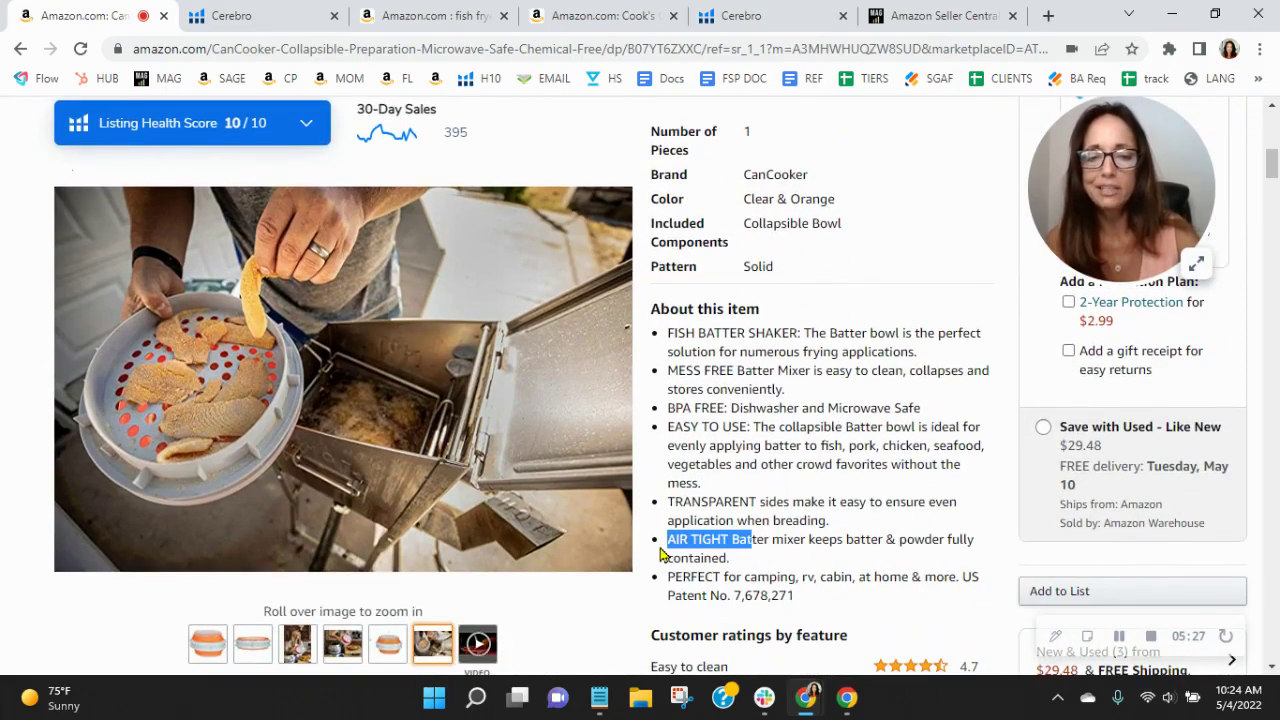
click(736, 568)
drag(754, 566, 674, 543)
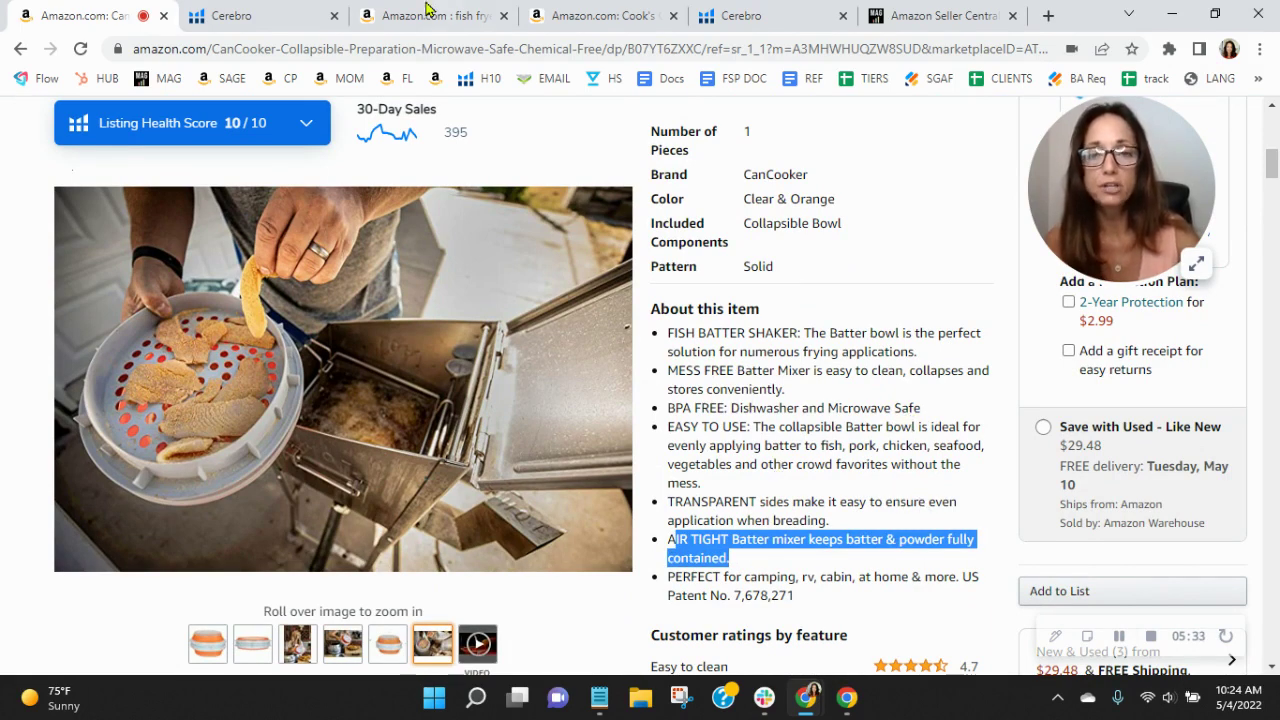
- Clear the organic rank filter from the CanCooker Cerebro results and look through the full keyword list
click(277, 15)
scroll(854, 531, up, 10)
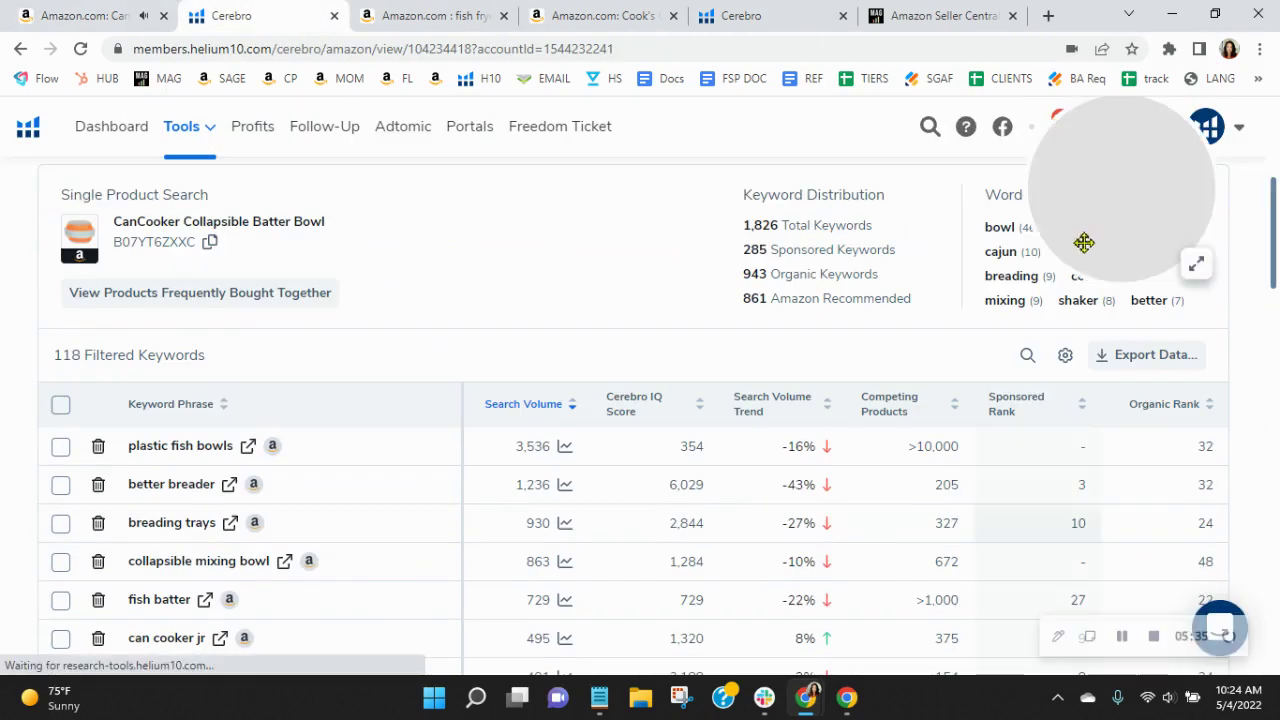
scroll(837, 380, up, 3)
click(1072, 385)
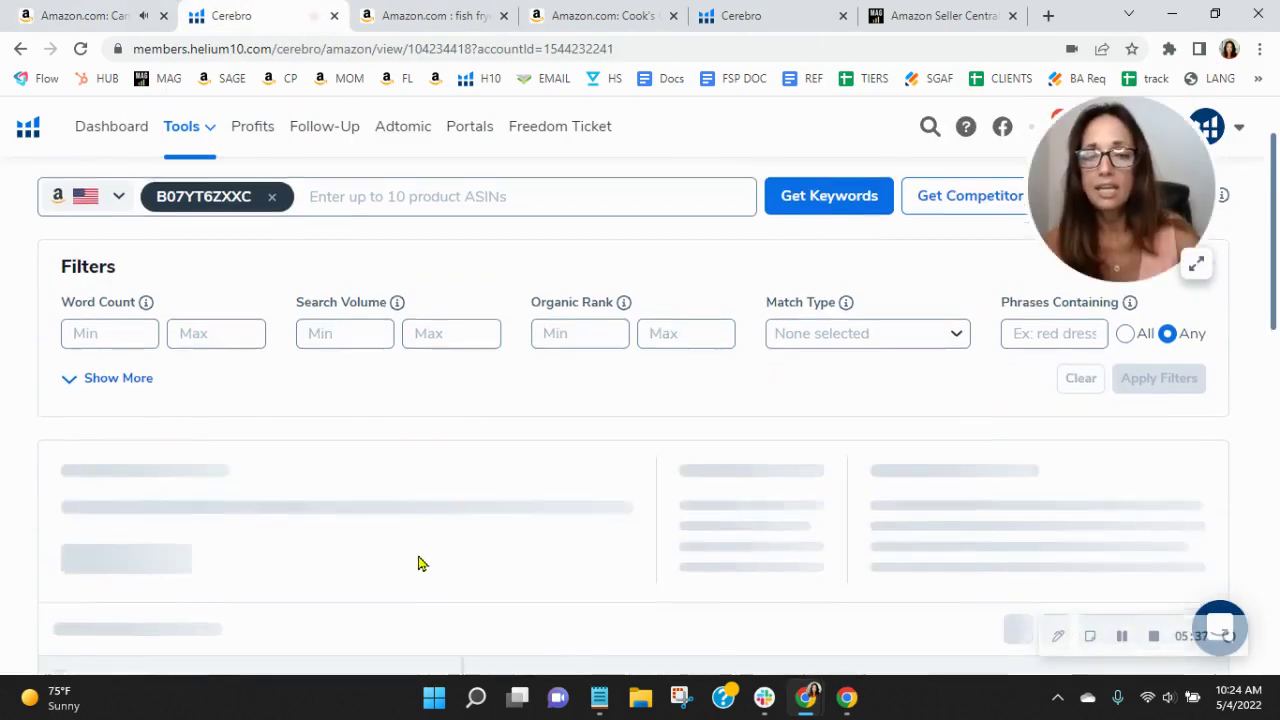
scroll(418, 563, down, 6)
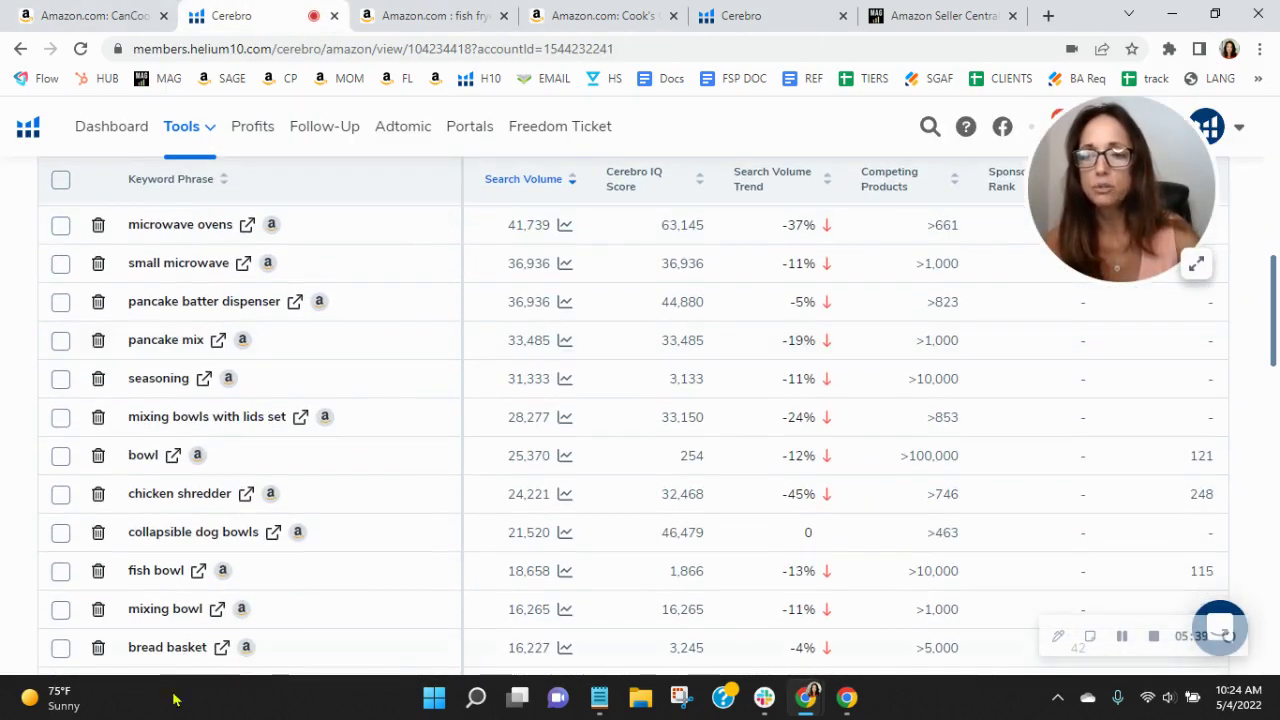
- Return to the CanCooker listing and review the content below its bullets, through the similar items comparison to the product description
click(18, 24)
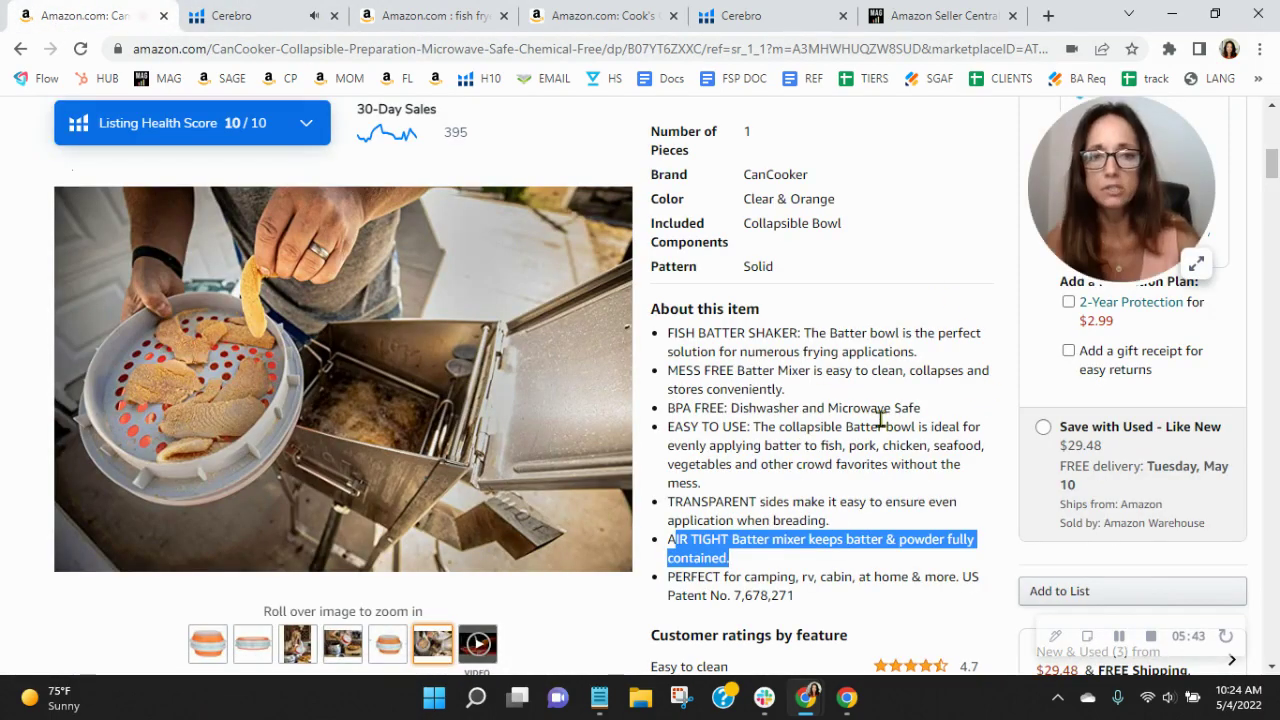
scroll(880, 420, down, 8)
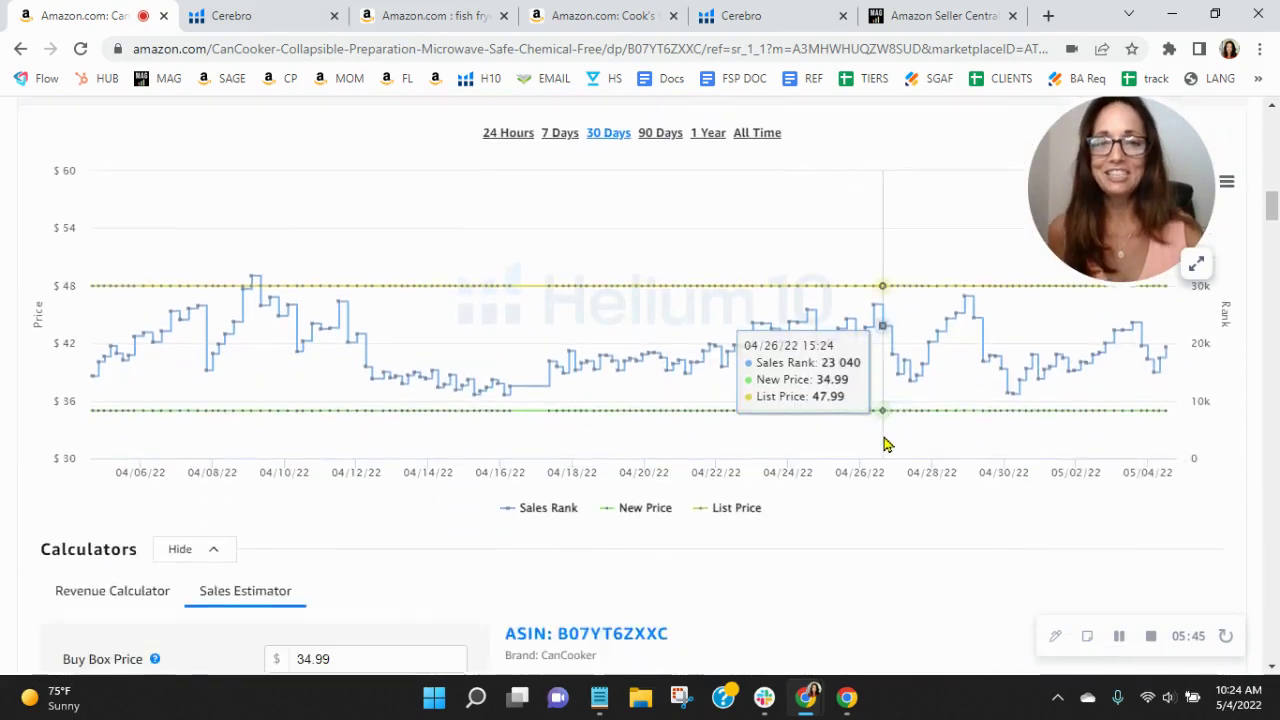
scroll(885, 445, down, 6)
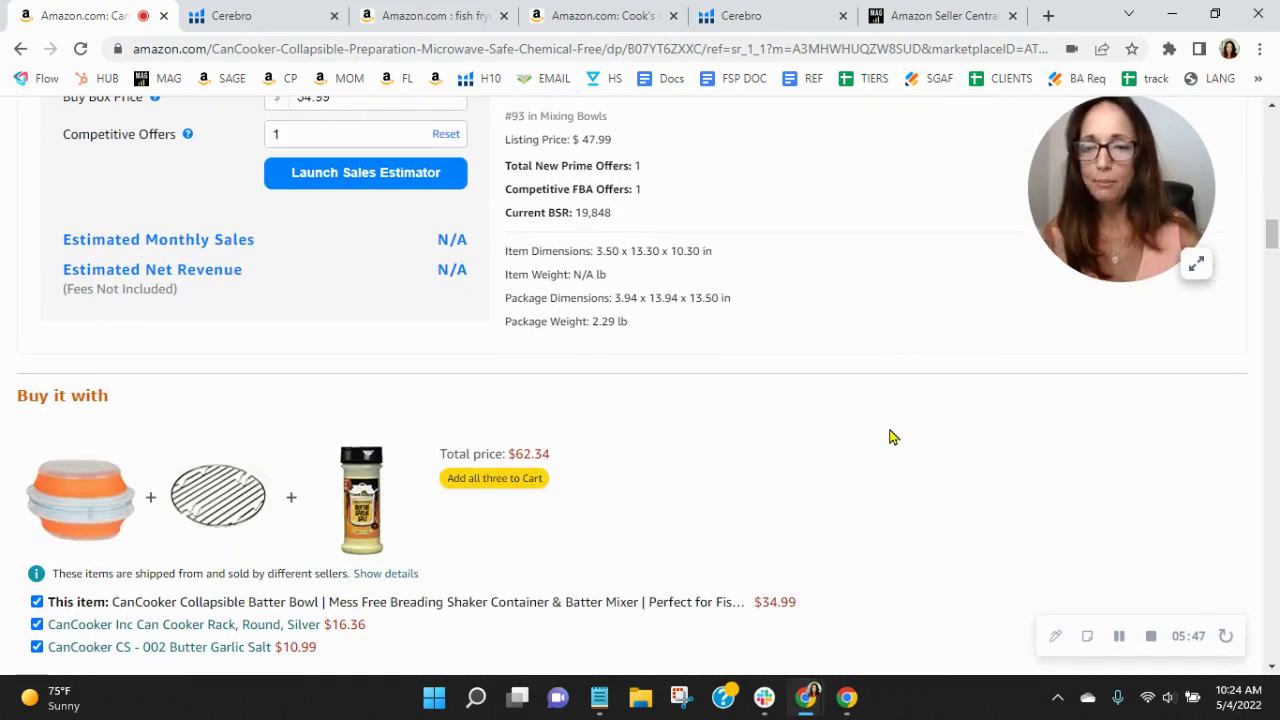
scroll(893, 437, down, 3)
scroll(891, 437, down, 3)
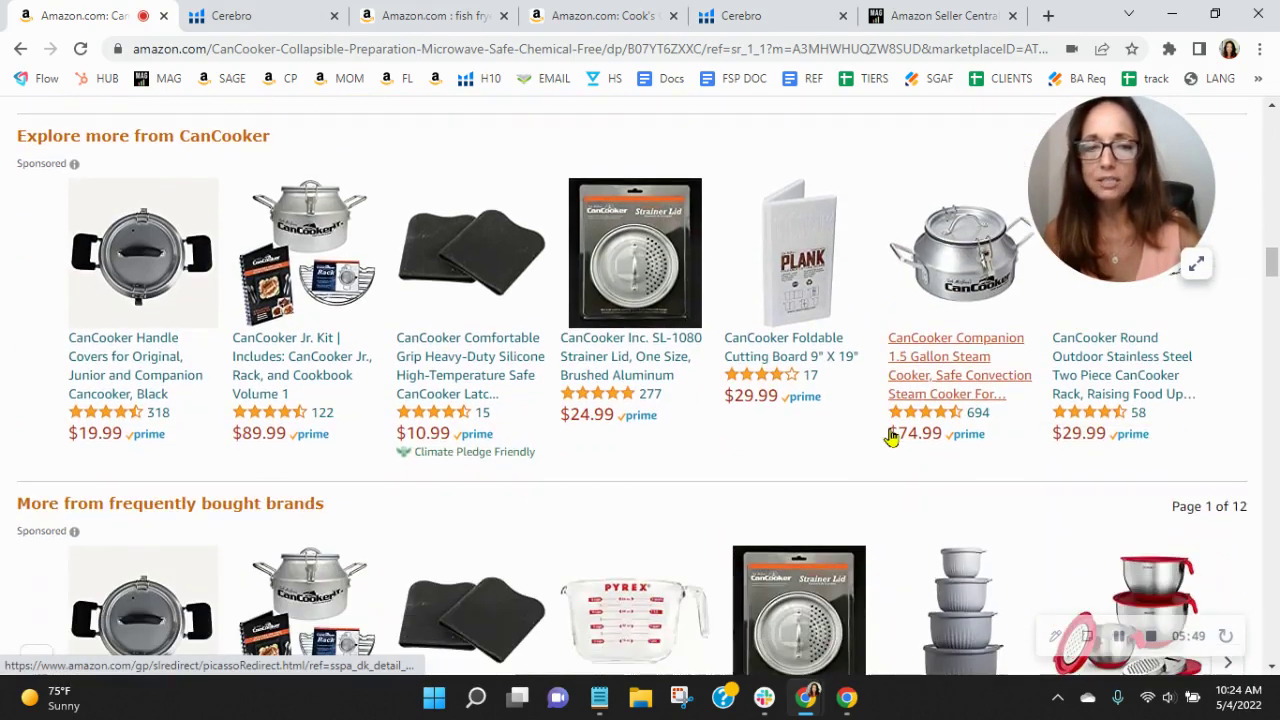
scroll(891, 437, down, 2)
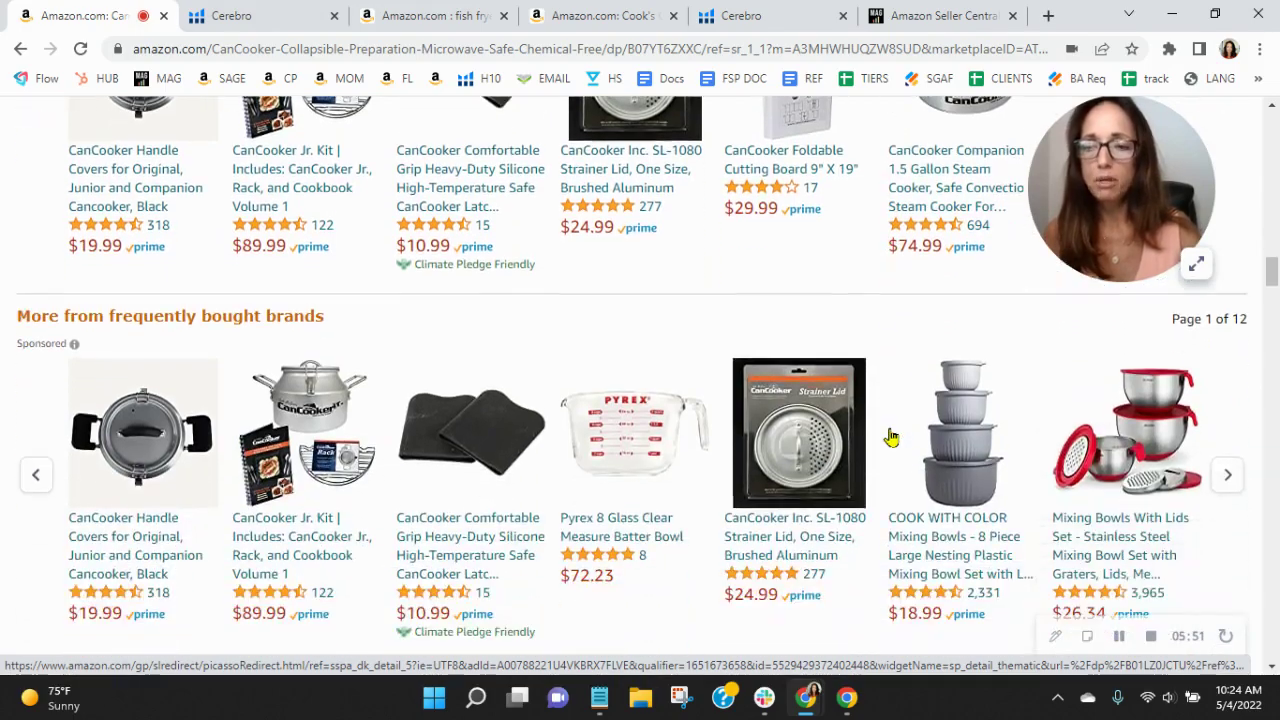
scroll(891, 437, down, 2)
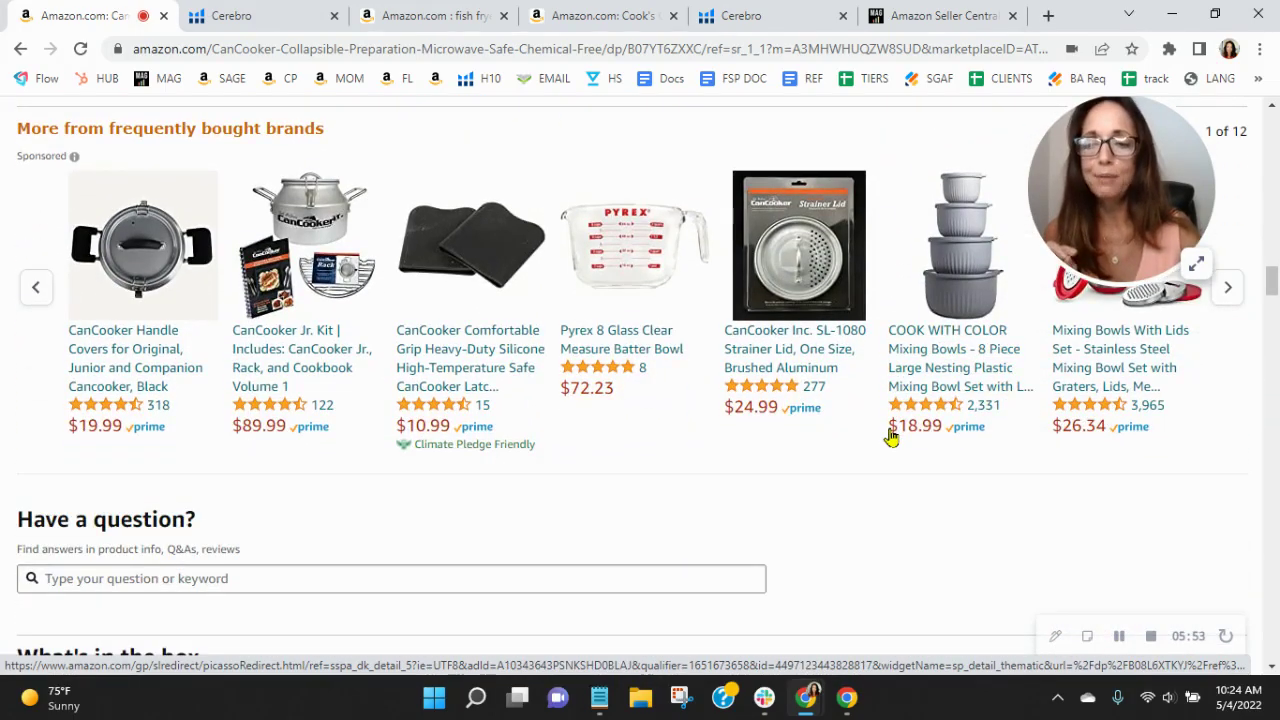
scroll(891, 437, down, 12)
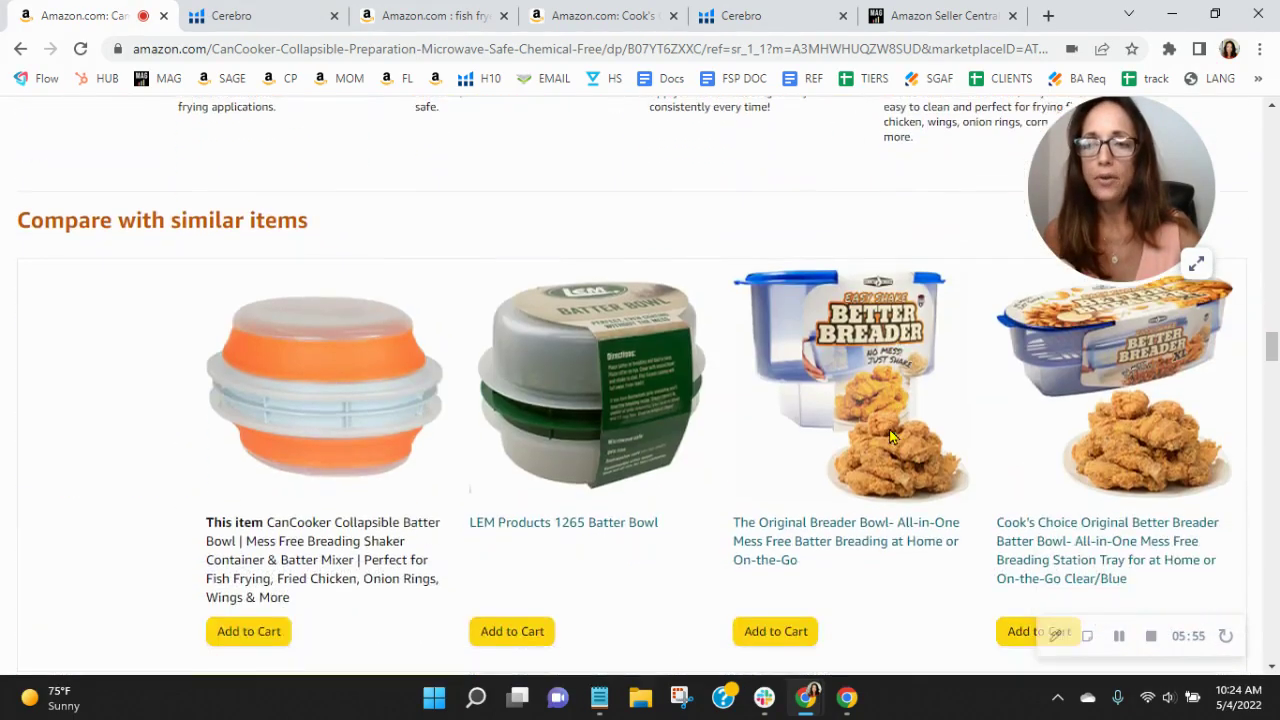
scroll(889, 429, down, 7)
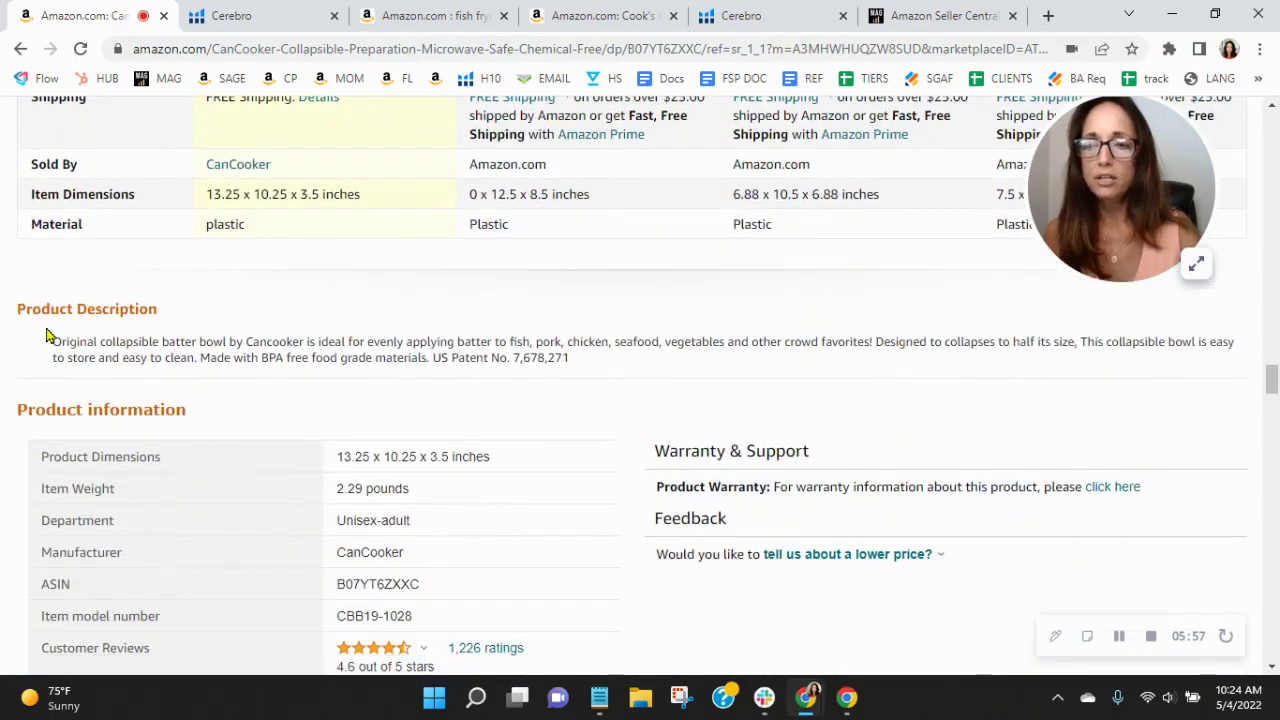
- Examine the CanCooker listing's From the manufacturer image modules and captions, along with its similar items comparison, product description and product information
scroll(523, 420, up, 3)
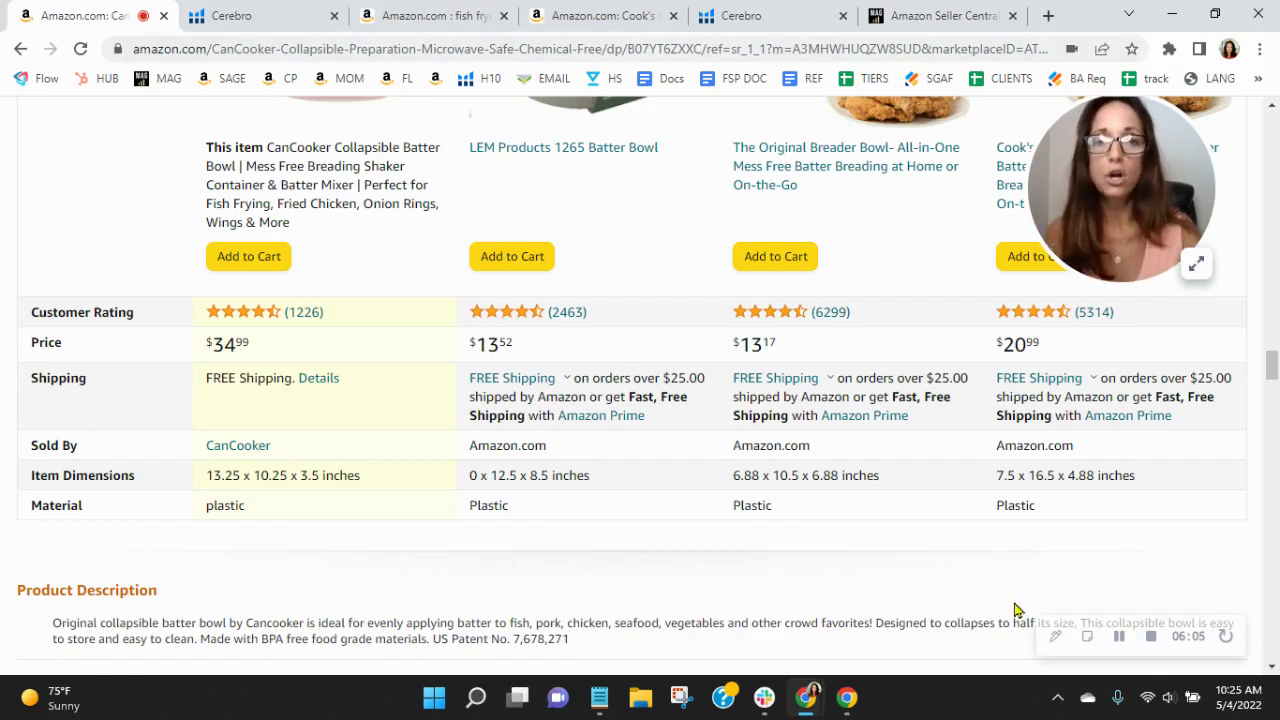
scroll(1015, 610, up, 5)
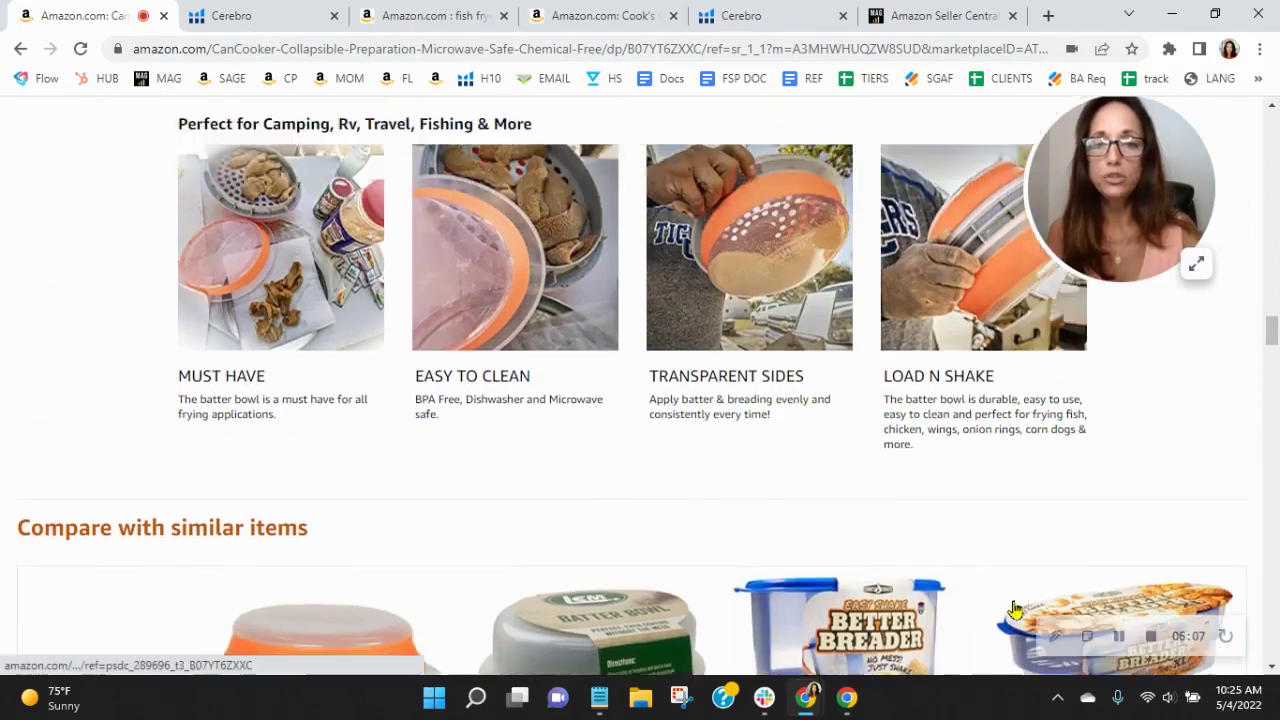
scroll(1013, 605, up, 4)
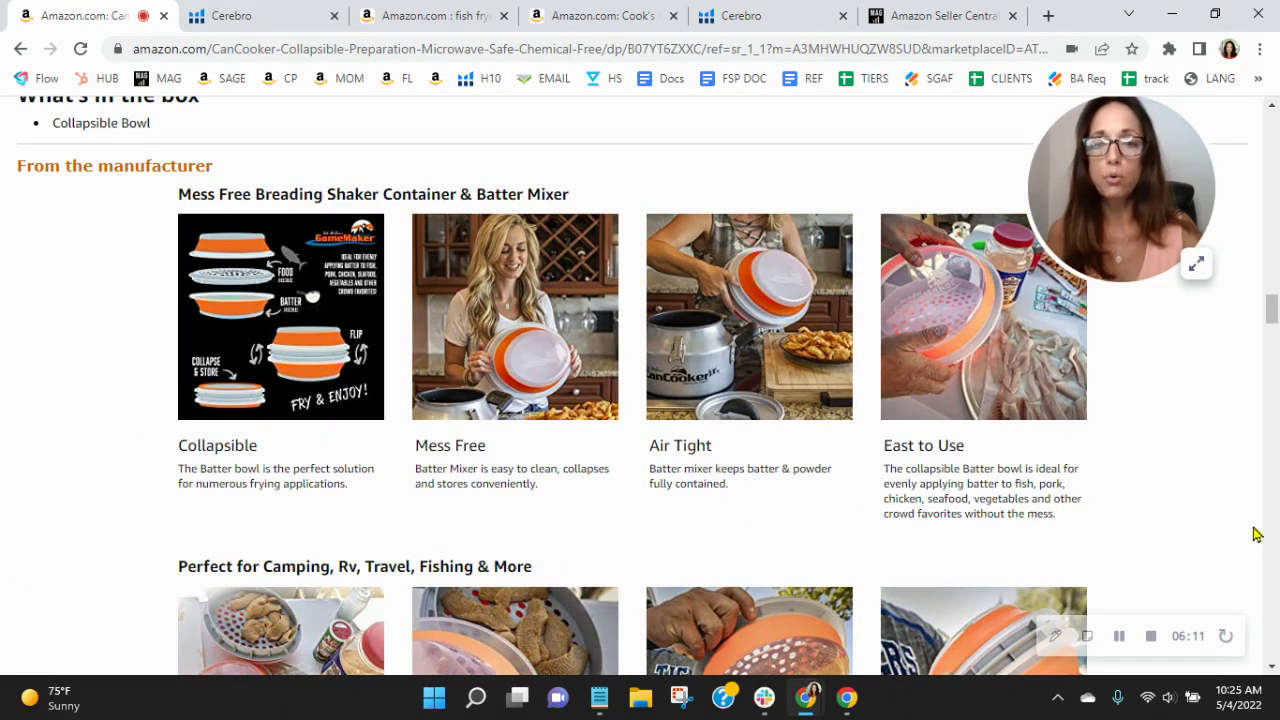
scroll(1080, 545, down, 2)
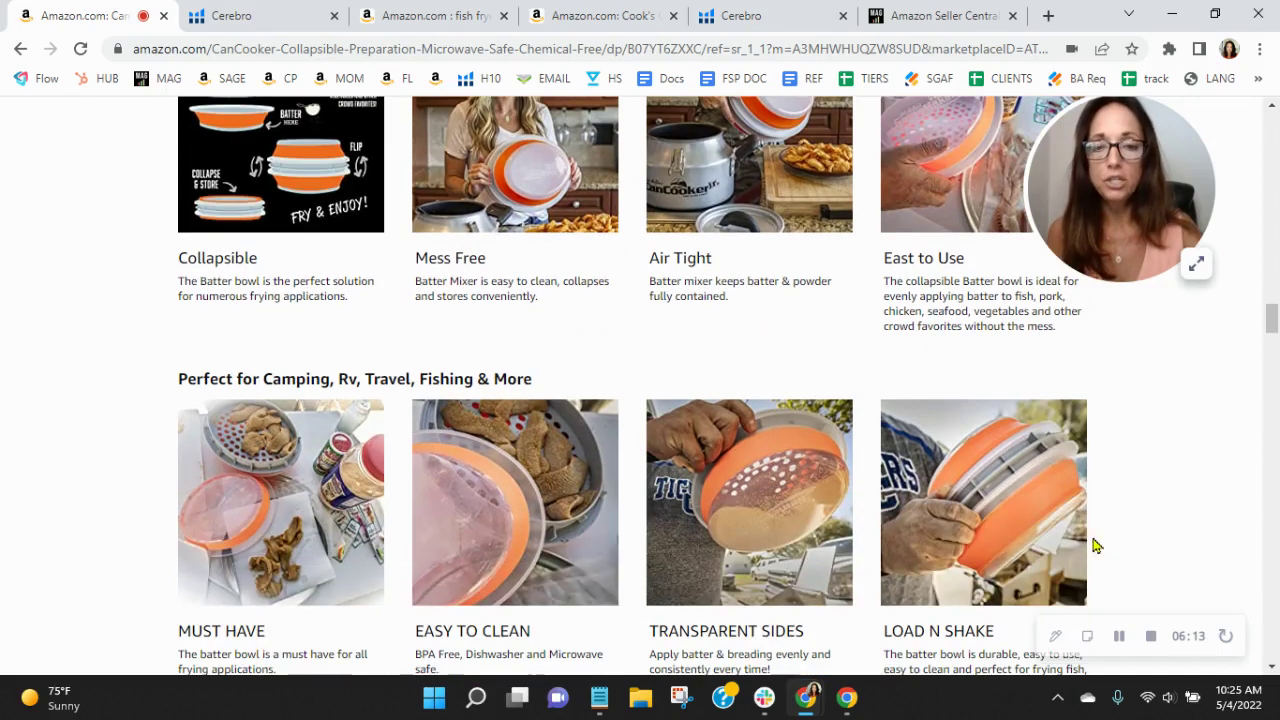
scroll(1100, 540, down, 3)
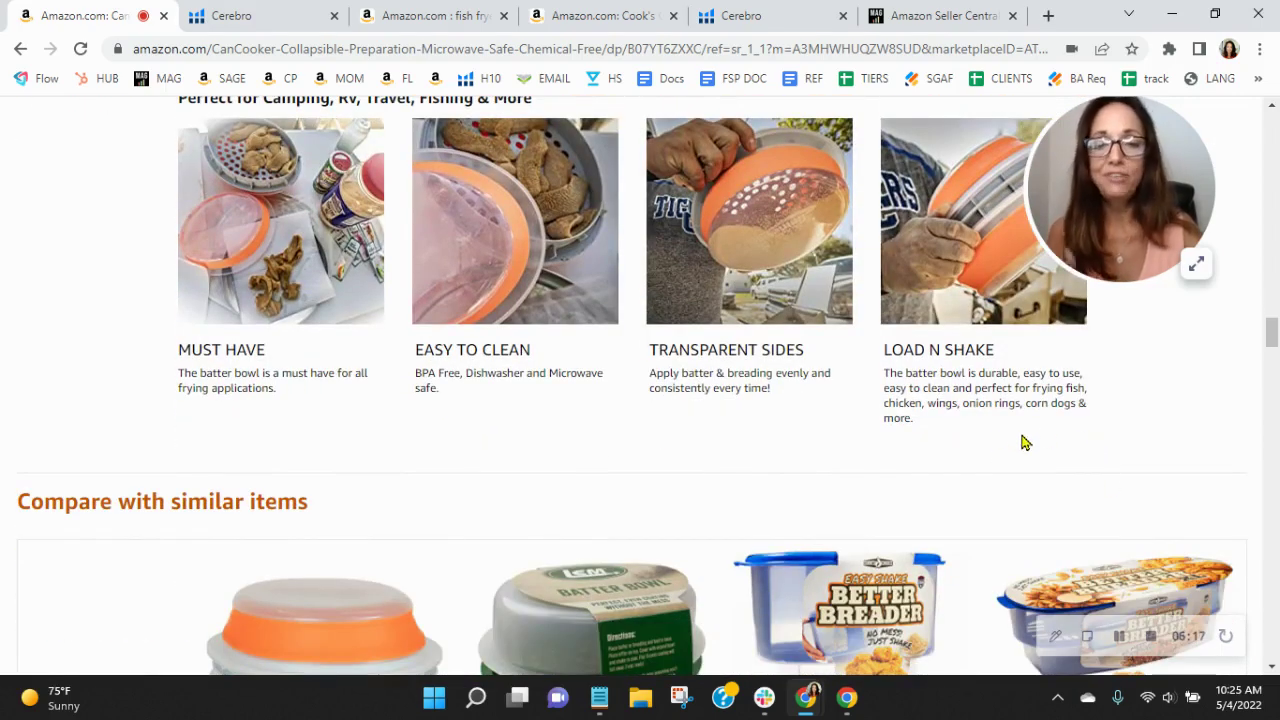
scroll(1024, 442, down, 6)
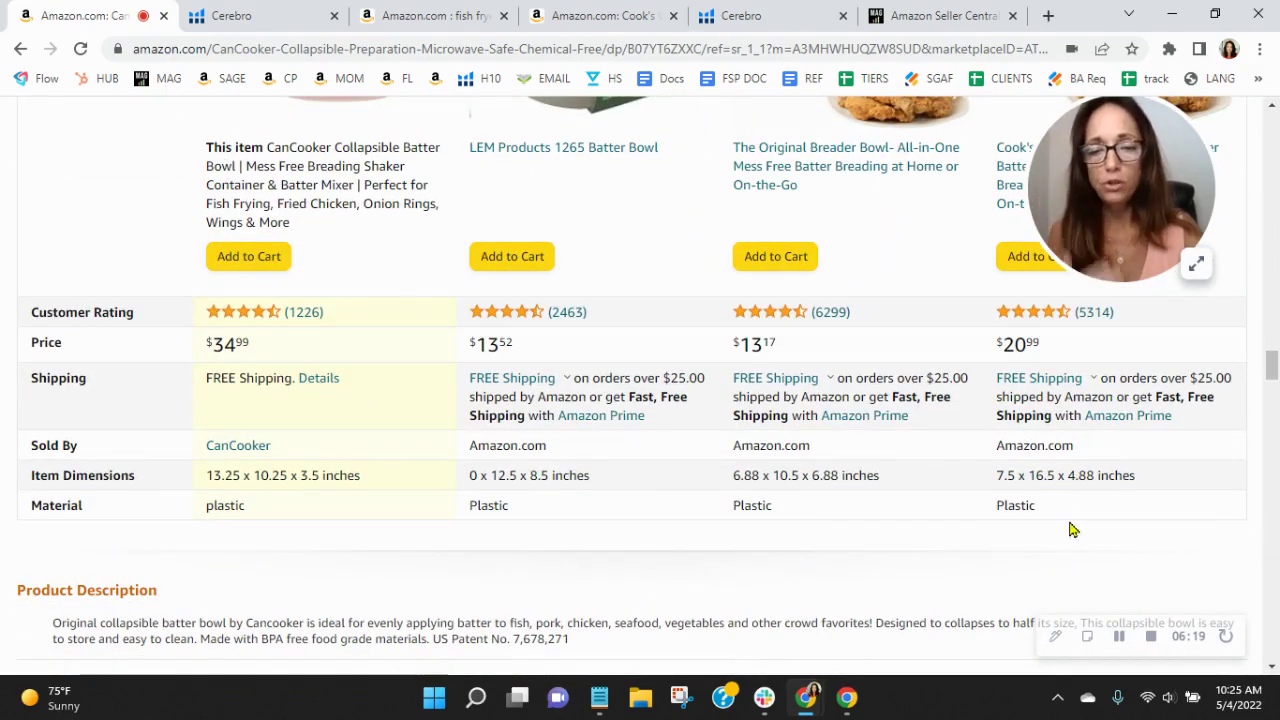
scroll(1074, 594, down, 4)
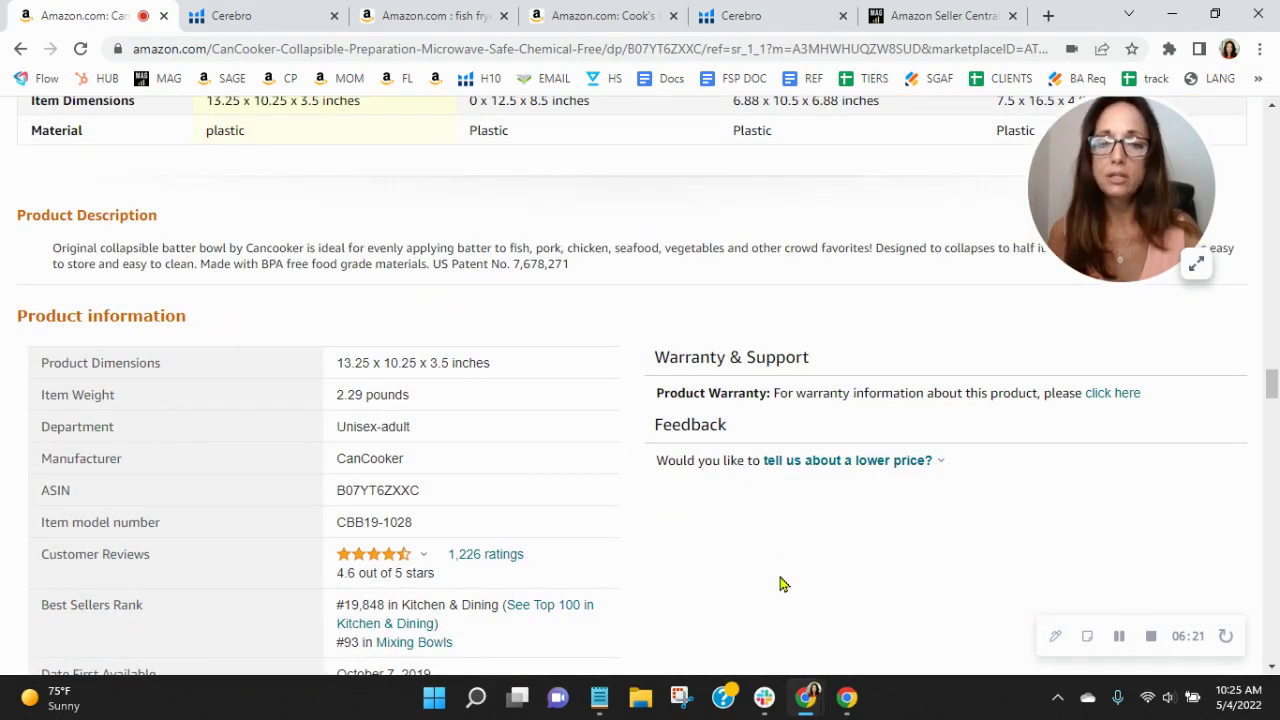
scroll(783, 584, up, 10)
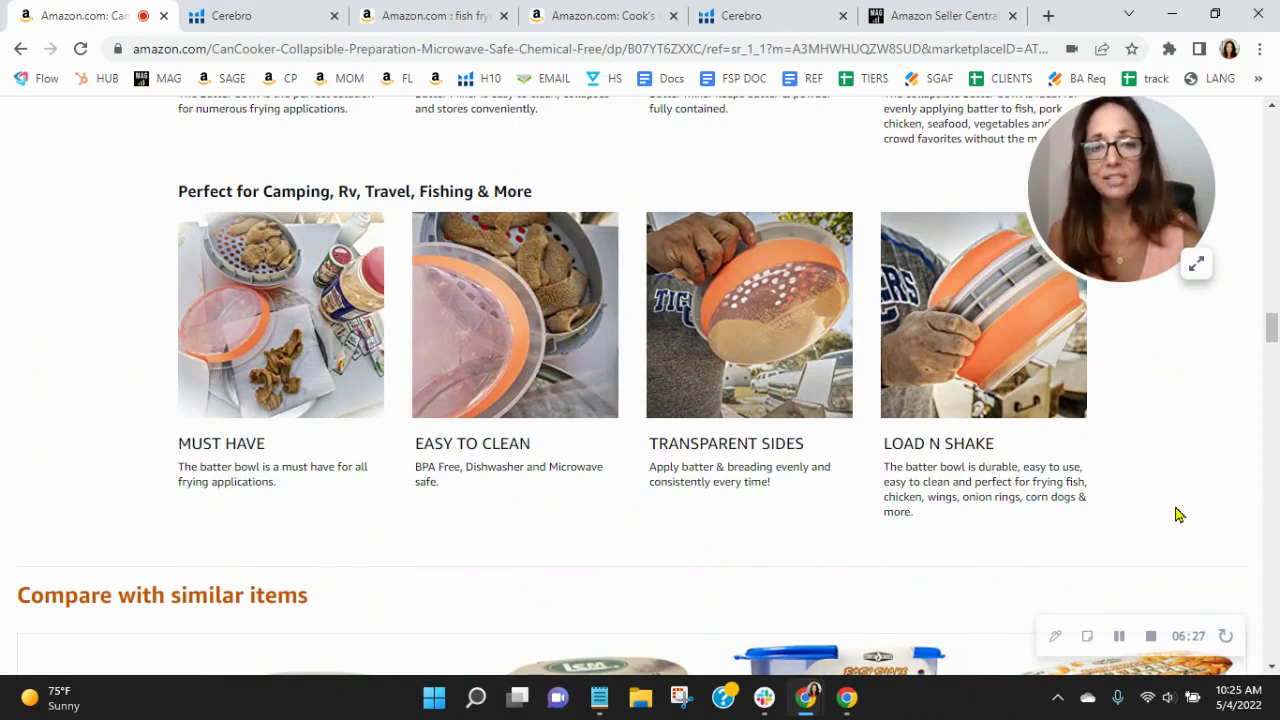
- Bring up the My Amazon Guy full service management page to present its end-to-end services
click(945, 16)
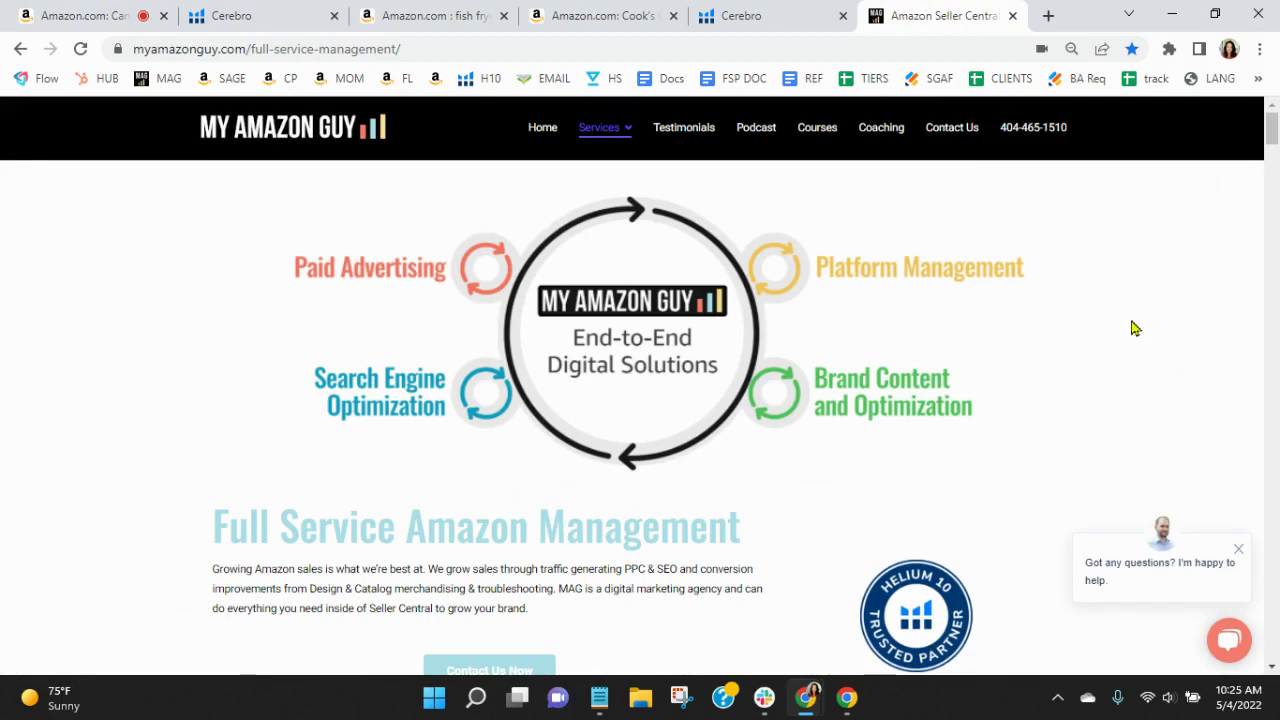
drag(877, 149, 1069, 186)
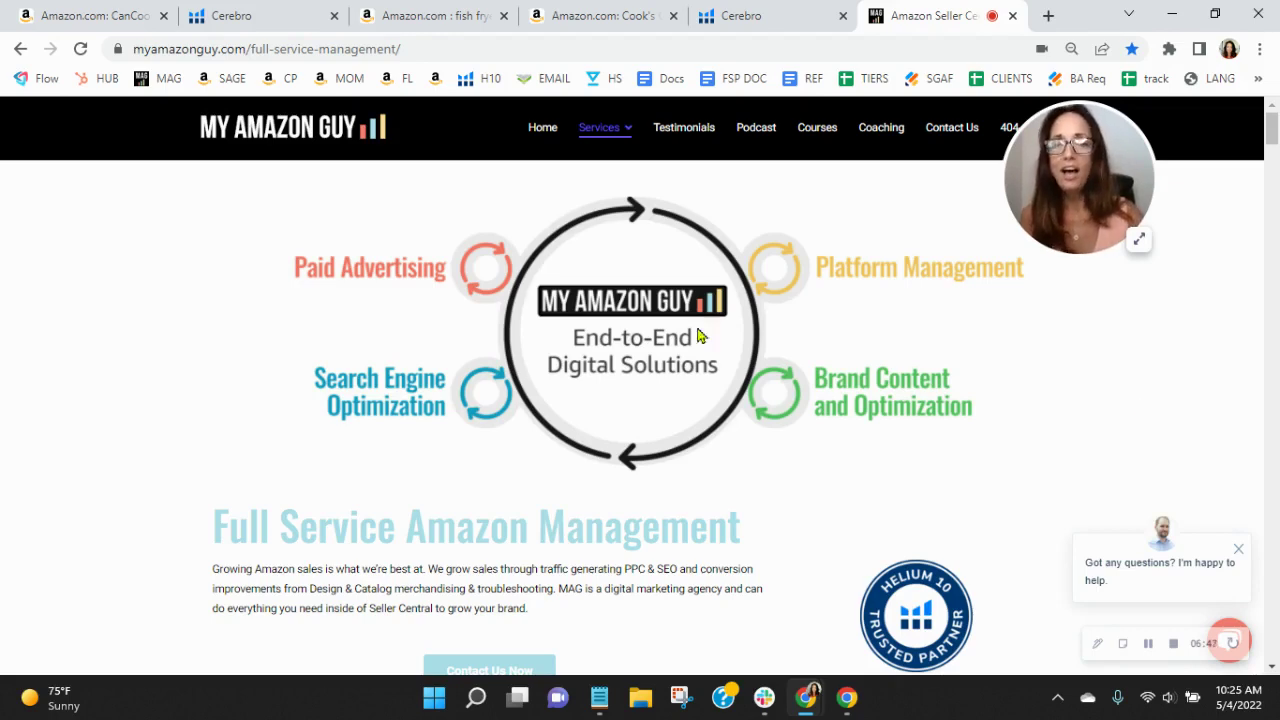
- View the bookmarked Chirp Wheel+ Foam Roller listing on Amazon and go back to the My Amazon Guy services page
click(280, 78)
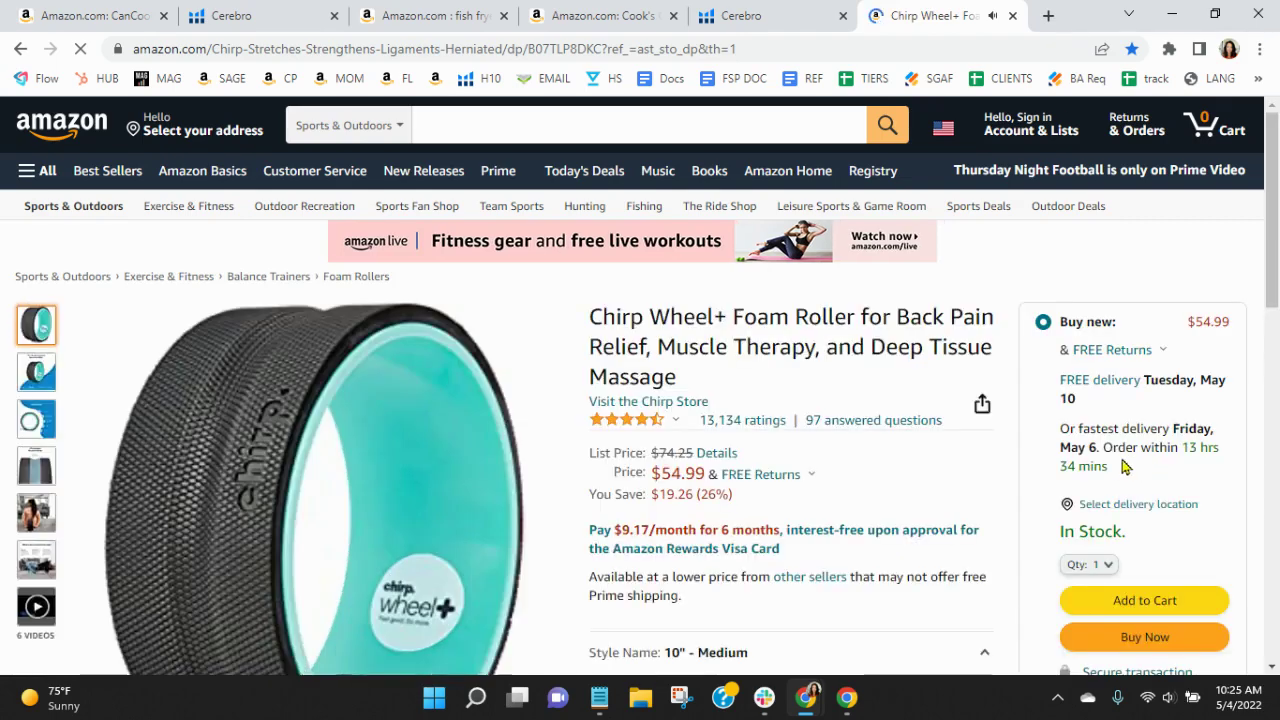
scroll(903, 402, down, 2)
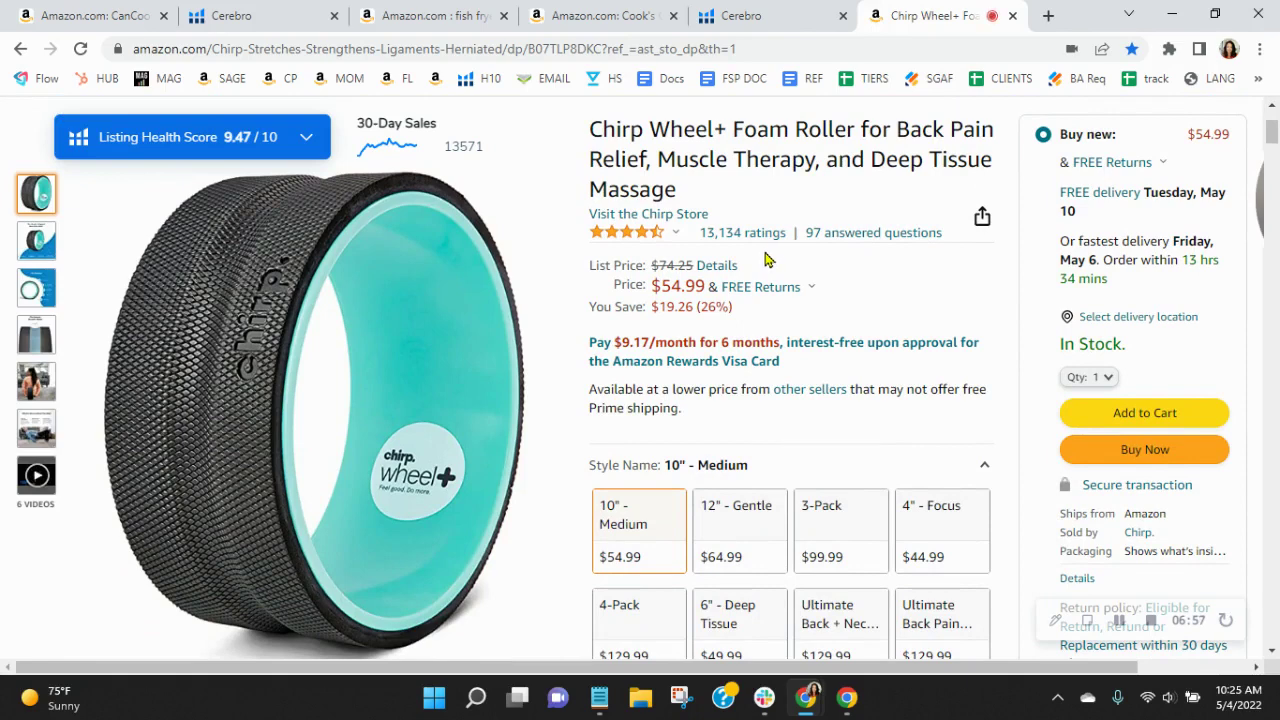
click(20, 50)
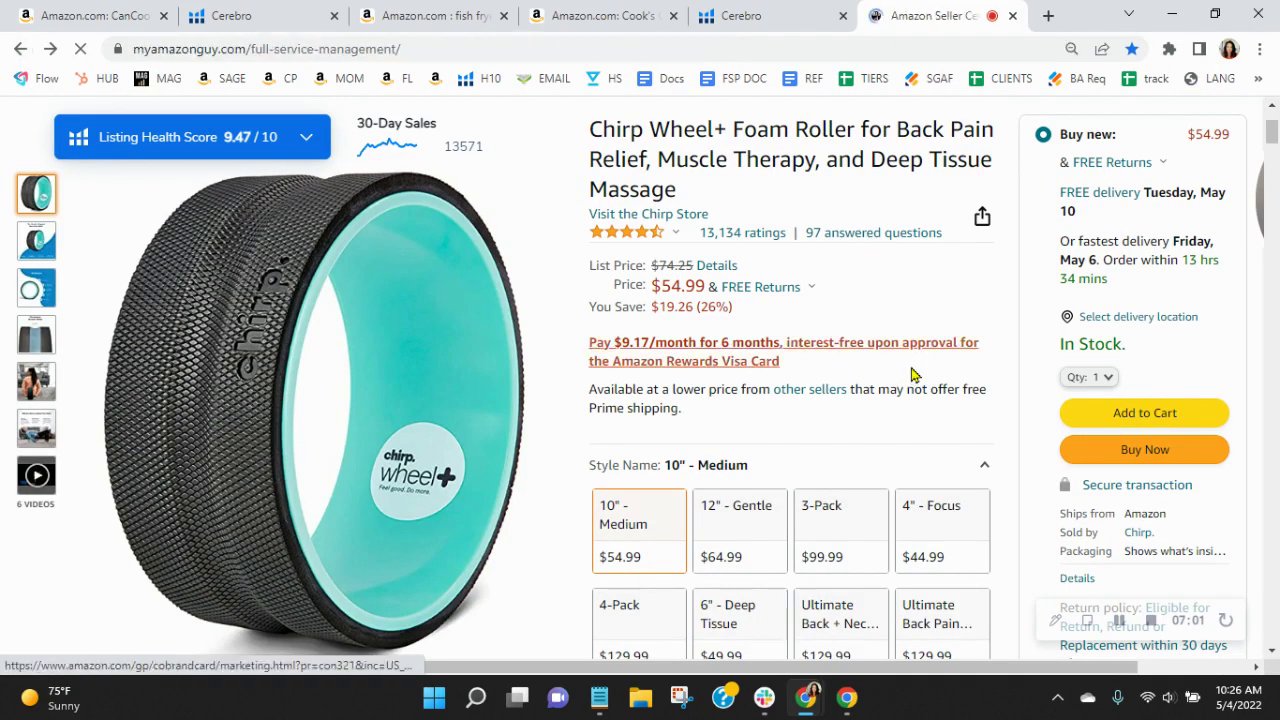